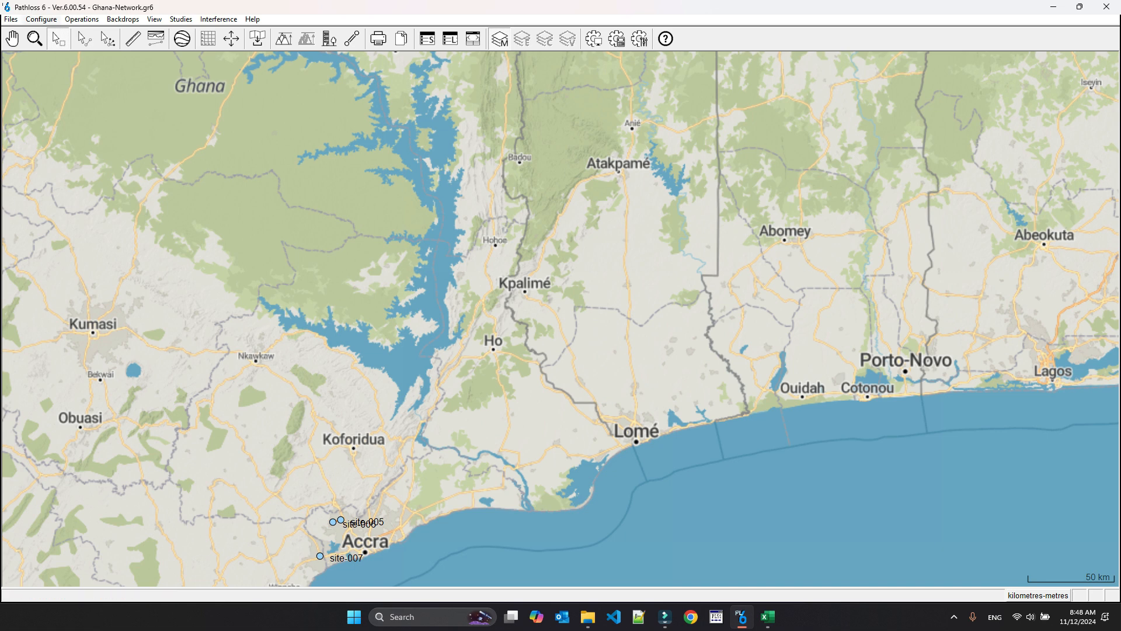
# - Check the site coordinate projection, datum and hemisphere settings in the GIS configuration, leaving them as they are
pyautogui.click(41, 19)
pyautogui.moveTo(70, 33)
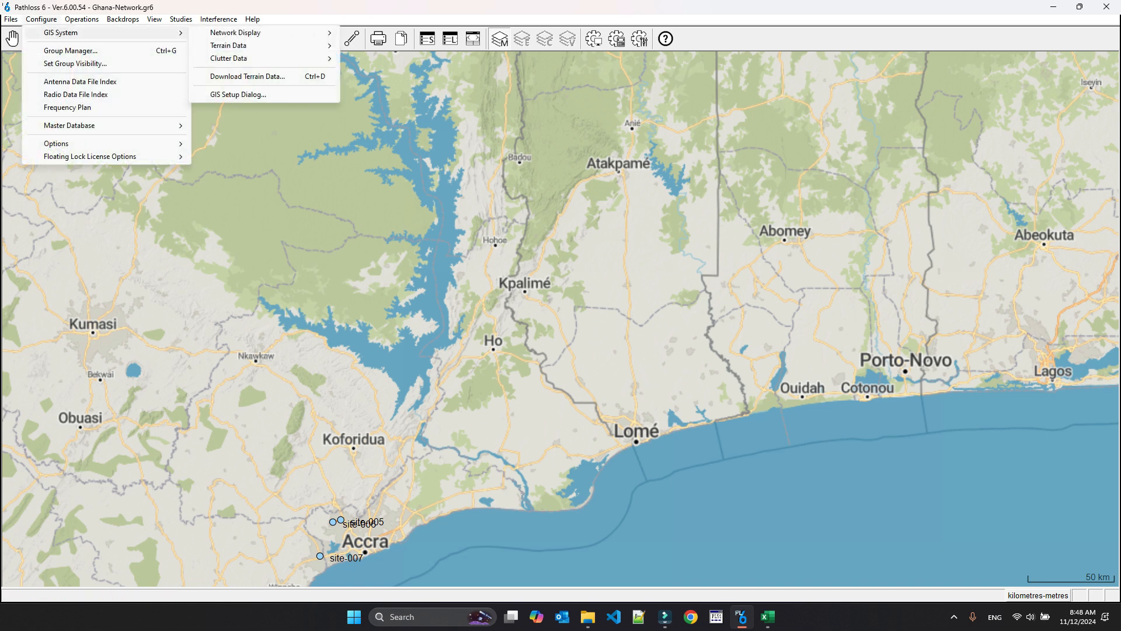
pyautogui.click(238, 94)
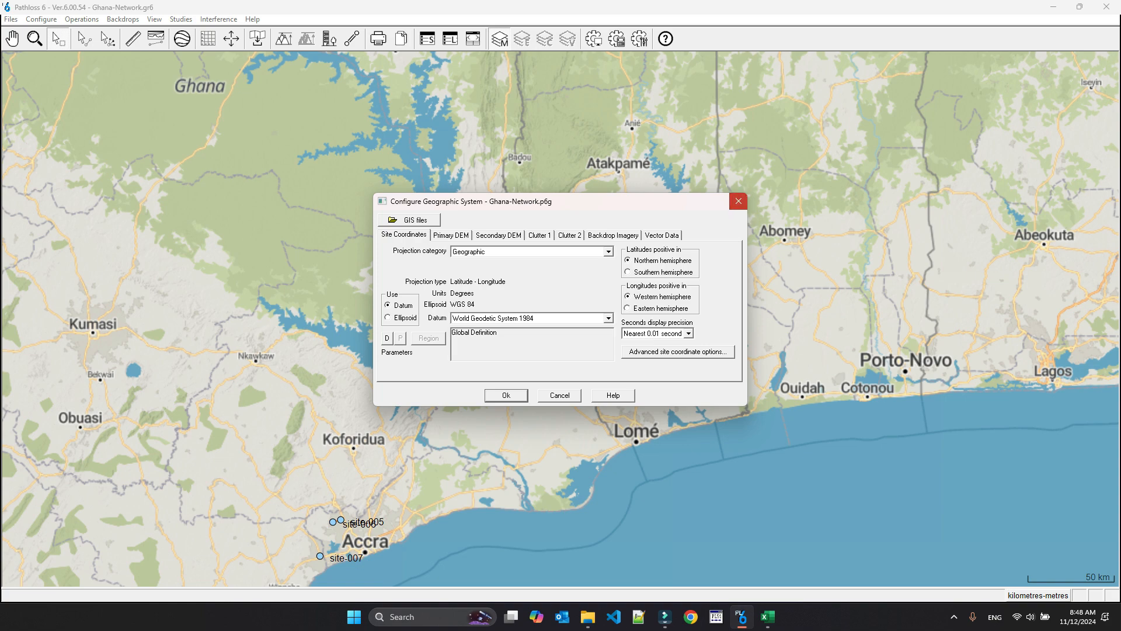
pyautogui.click(738, 201)
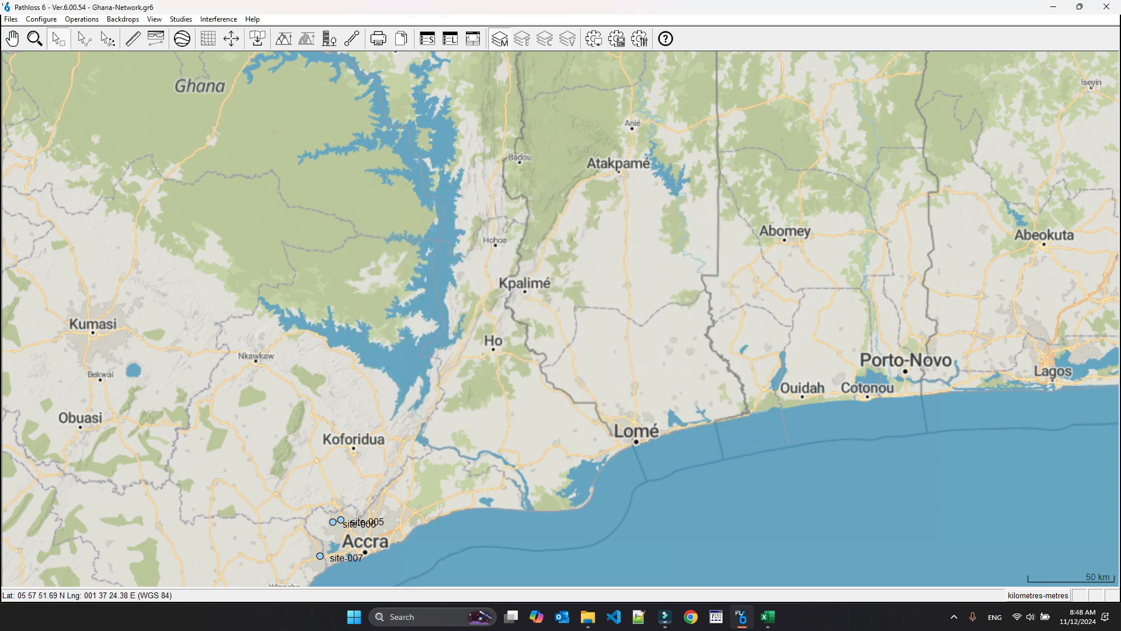
# - Switch to the sites workbook in Excel, examine the longitudes of site-009 to site-012, and return to the Pathloss 6 map
pyautogui.click(768, 616)
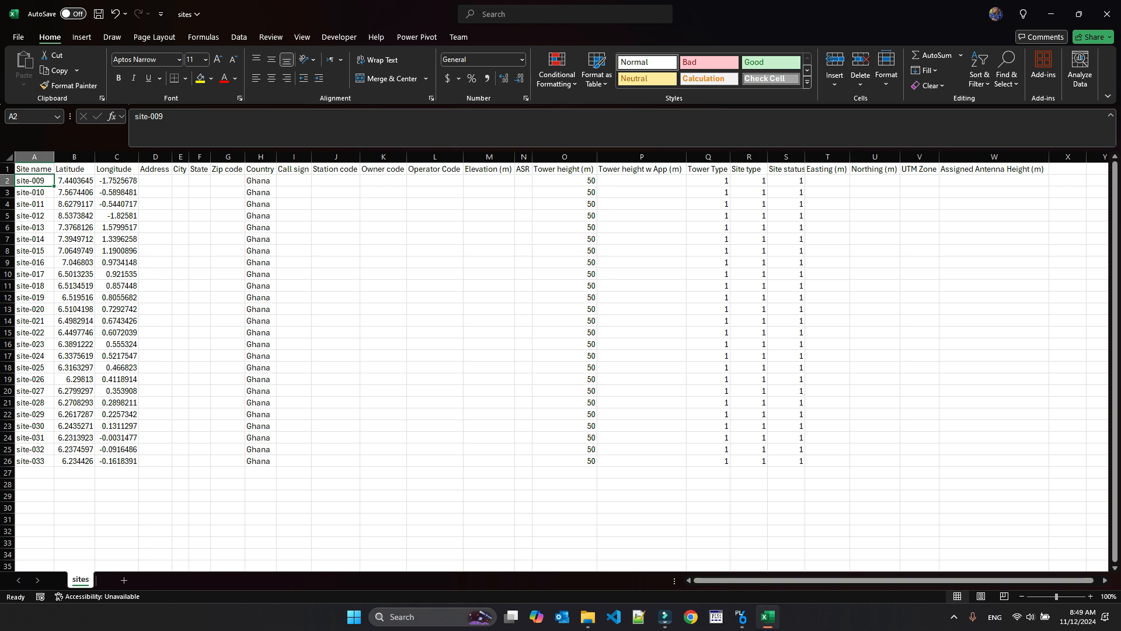
pyautogui.click(117, 180)
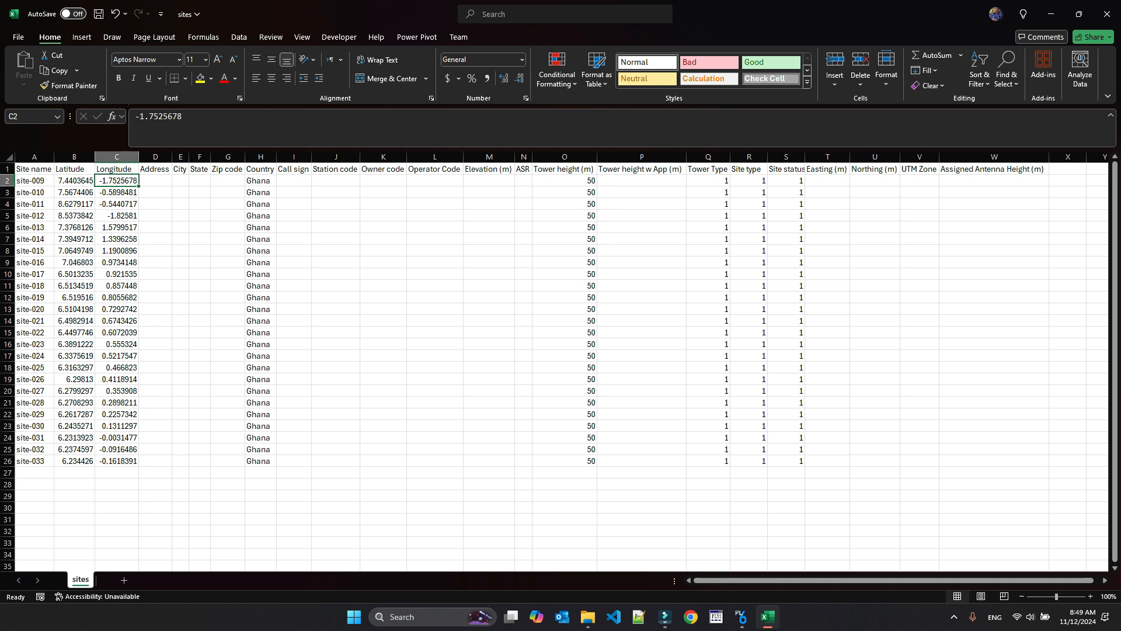
pyautogui.hotkey('shift', 'Down')
pyautogui.hotkey('shift', 'Down')
pyautogui.hotkey('shift', 'Down')
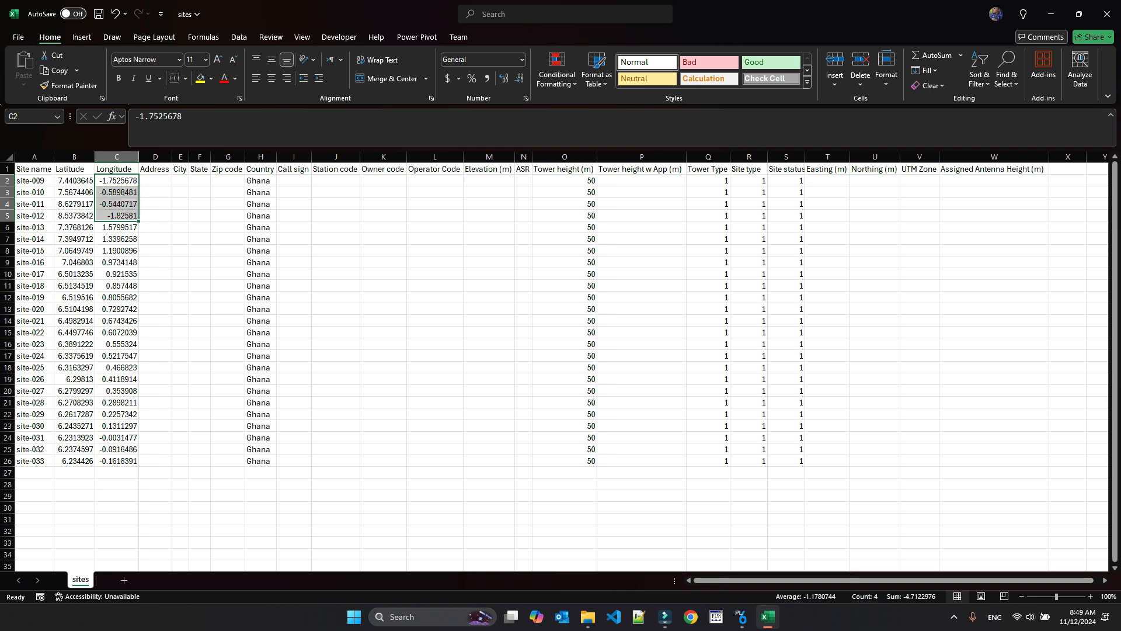
pyautogui.click(742, 617)
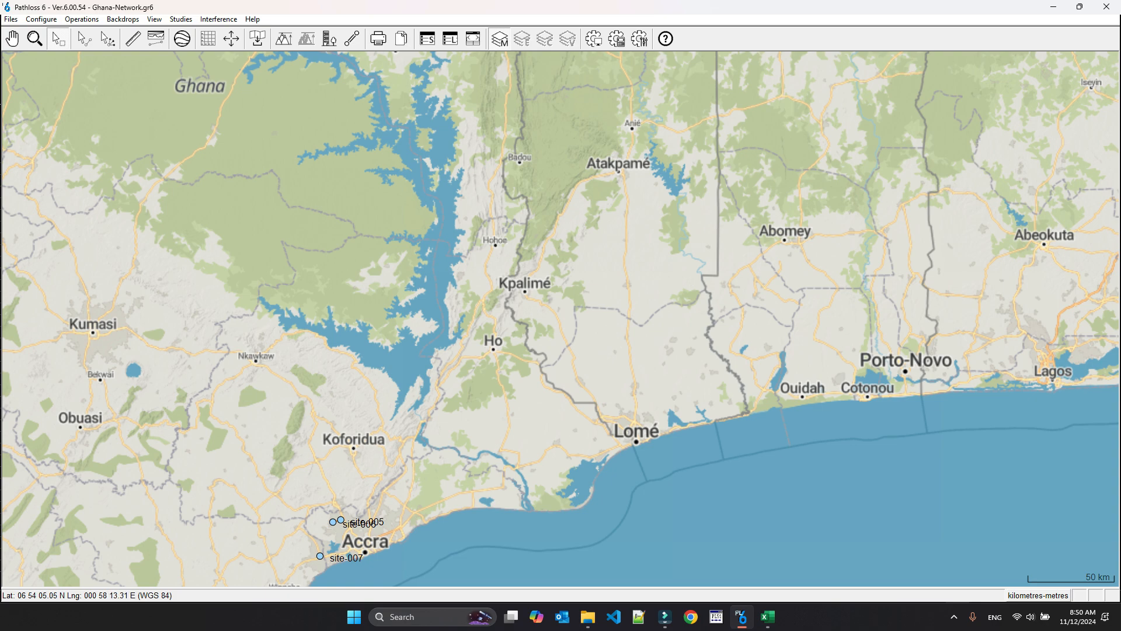
# - Switch to the sites workbook in Excel and review the site name, latitude, longitude, country and tower height columns
pyautogui.click(768, 616)
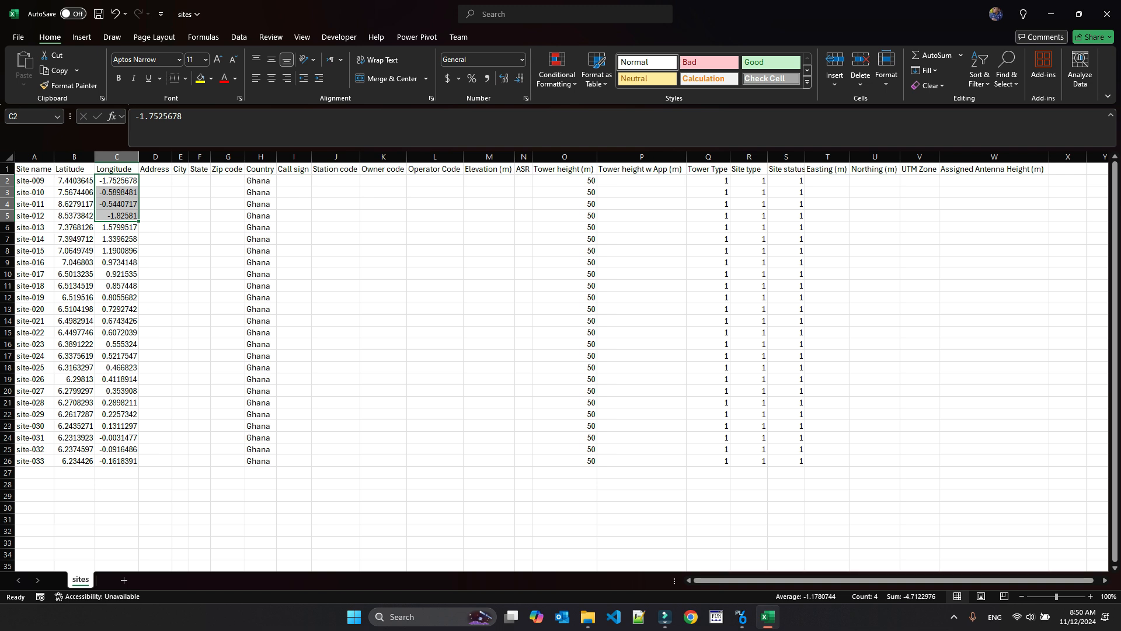
pyautogui.click(35, 169)
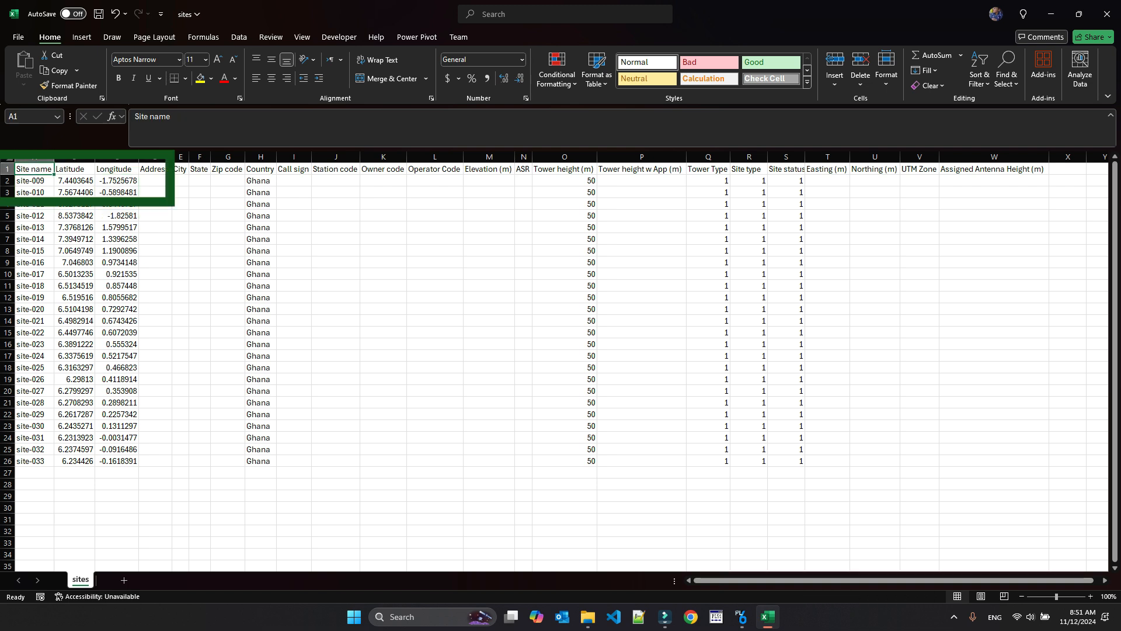
pyautogui.moveTo(74, 156); pyautogui.dragTo(116, 157)
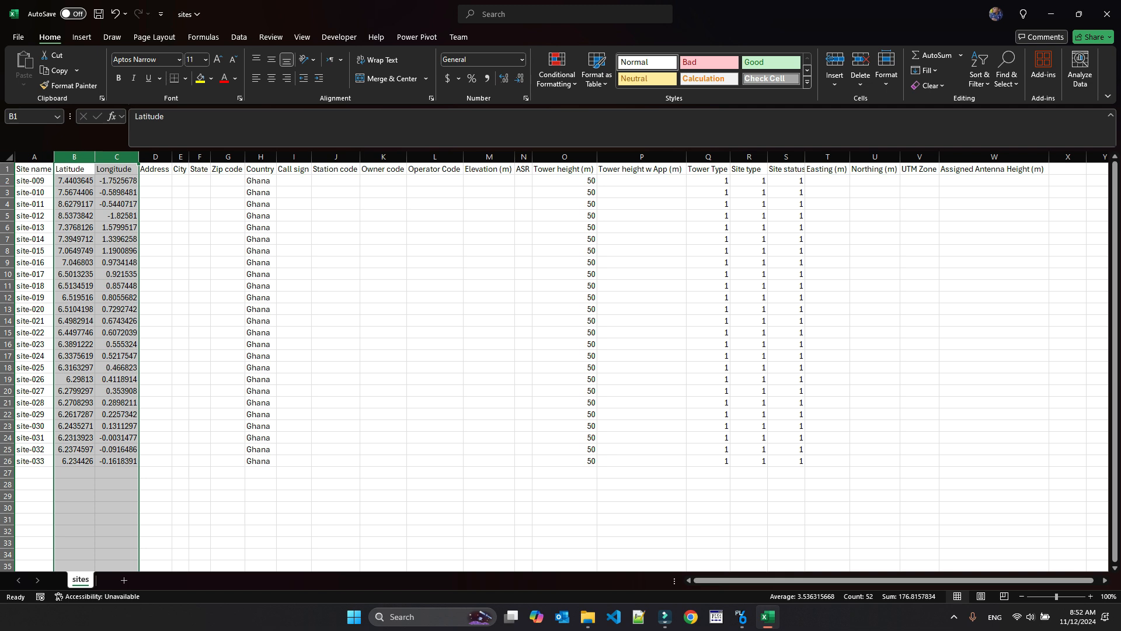
pyautogui.click(261, 238)
pyautogui.moveTo(34, 156); pyautogui.dragTo(117, 156)
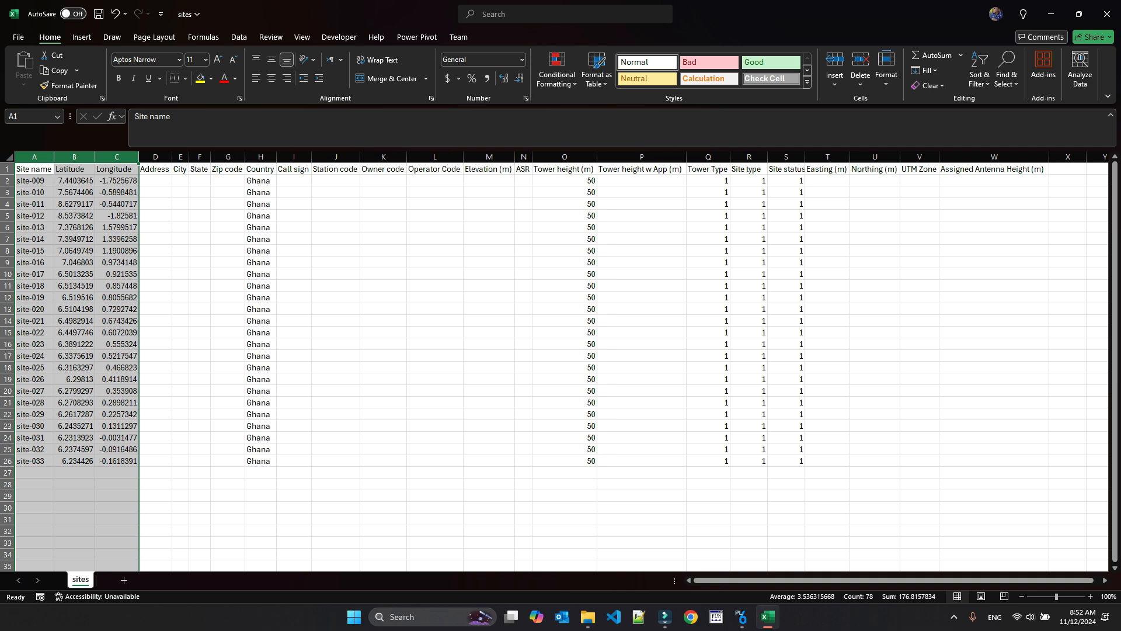
pyautogui.click(261, 156)
pyautogui.click(564, 156)
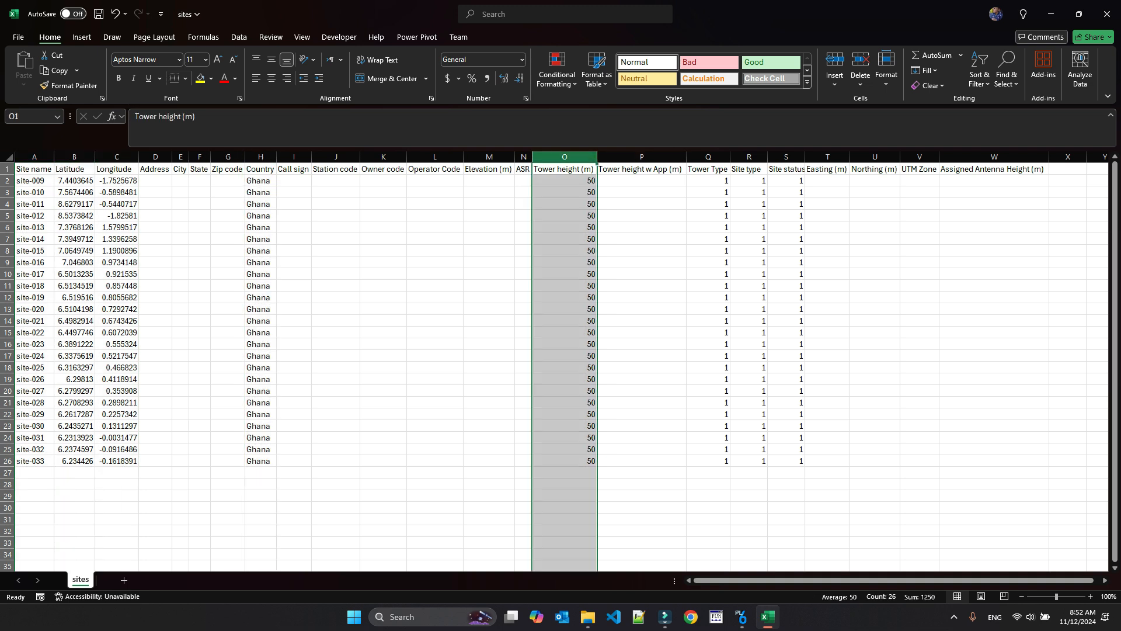
pyautogui.moveTo(564, 180); pyautogui.dragTo(564, 460)
pyautogui.moveTo(260, 461); pyautogui.dragTo(260, 180)
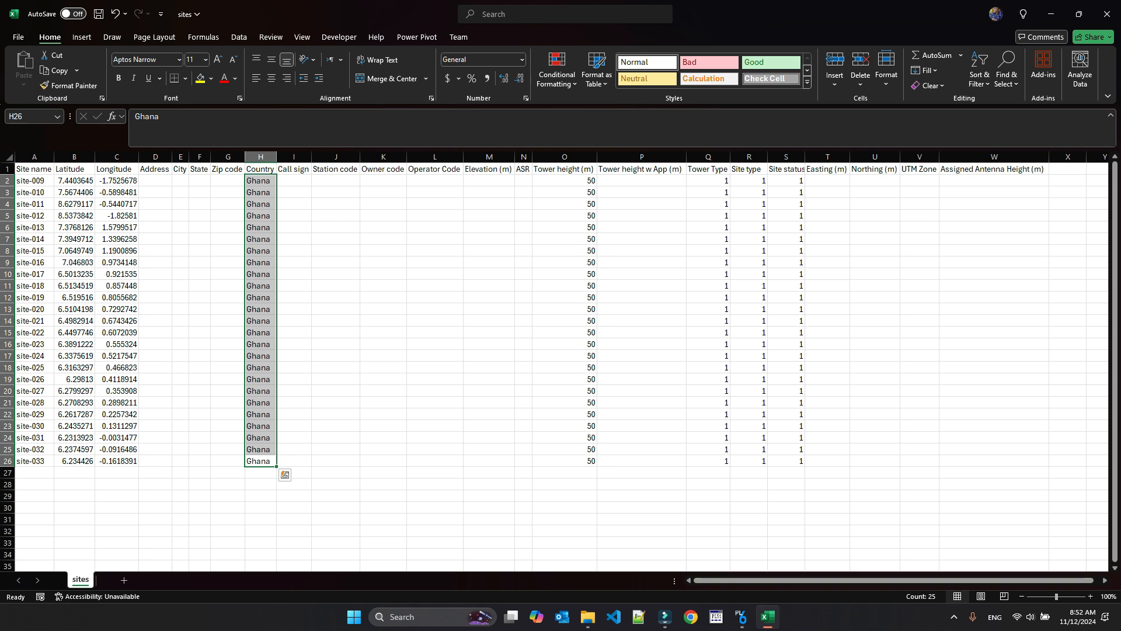
# - Save the sites workbook and minimize Excel to return to Pathloss 6
pyautogui.hotkey('ctrl', 's')
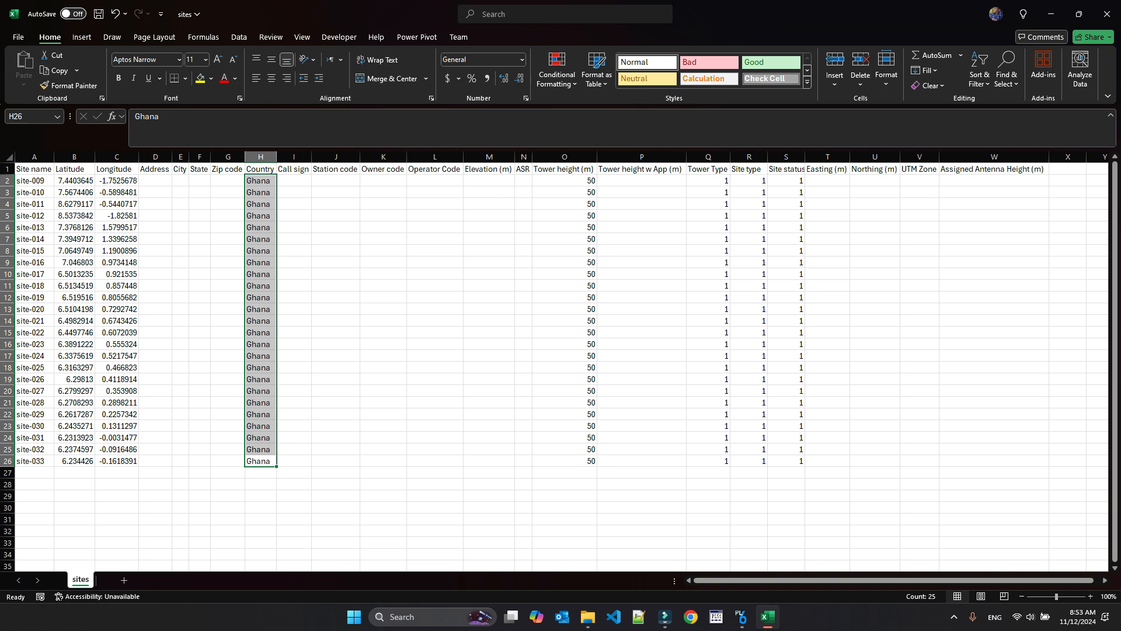
pyautogui.hotkey('ctrl', 's')
pyautogui.click(1051, 13)
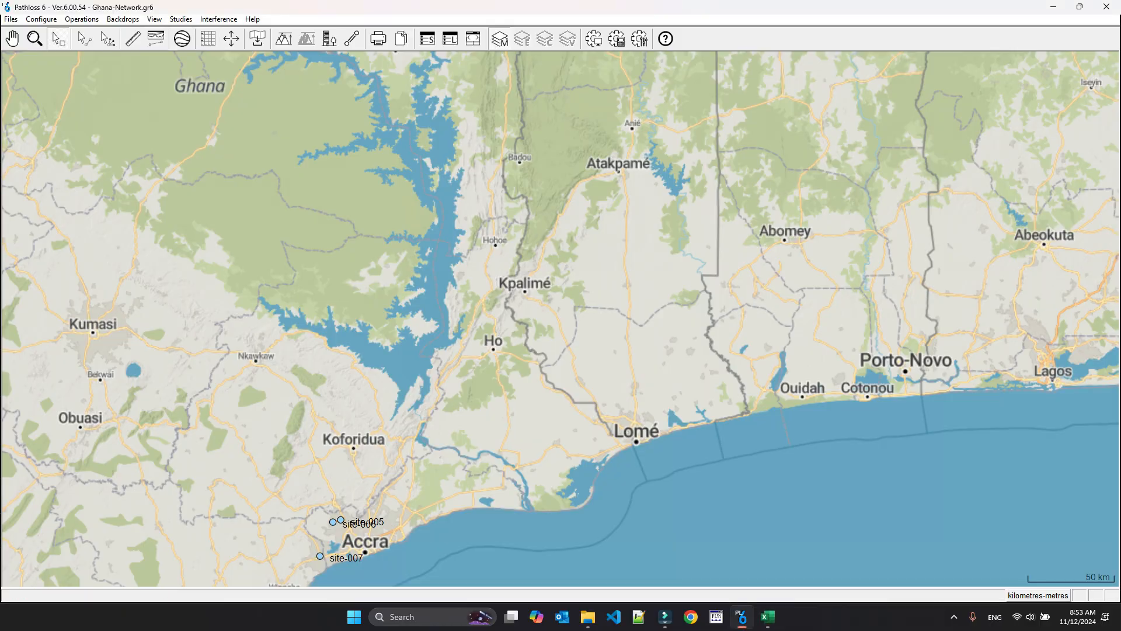
# - Open the site list and try to import the sites text file from the Ghana-Test folder
pyautogui.click(154, 18)
pyautogui.click(175, 31)
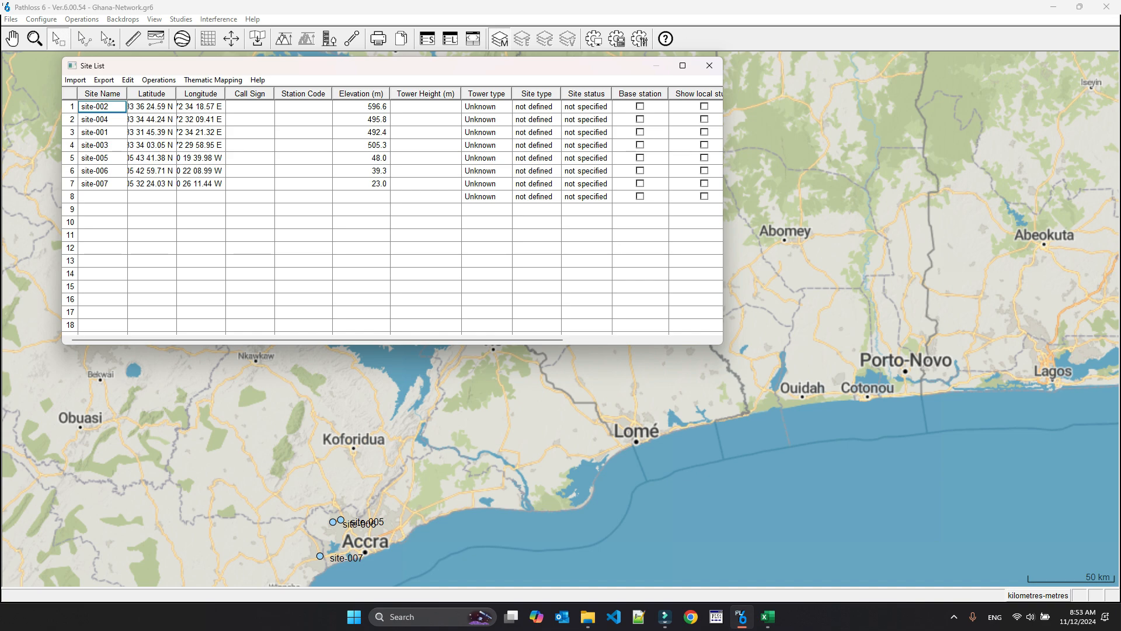
pyautogui.click(75, 80)
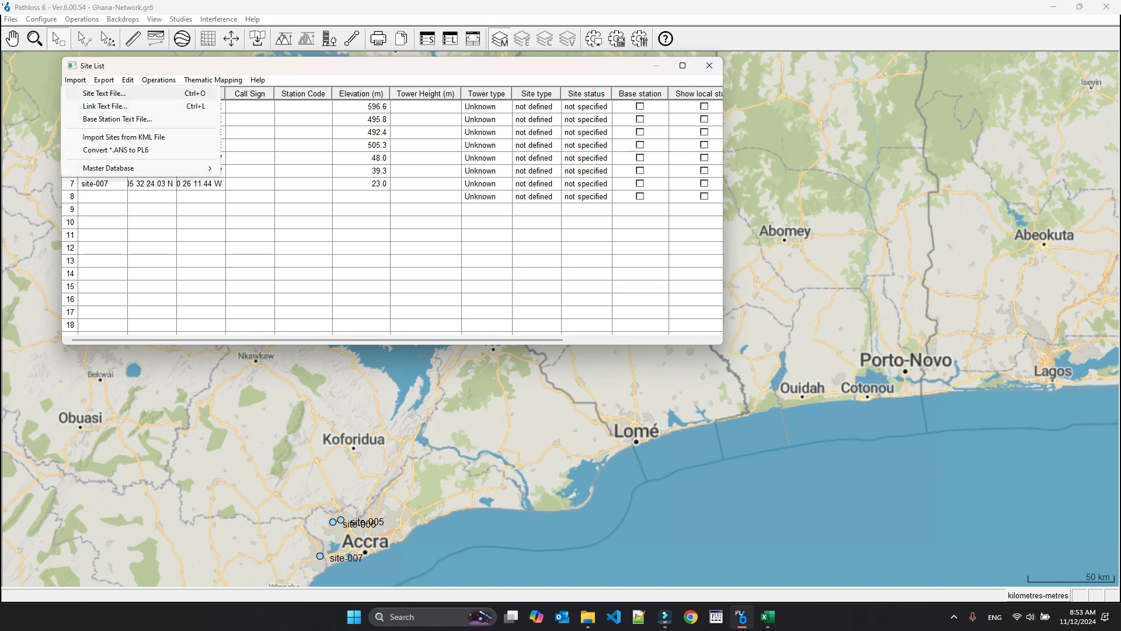
pyautogui.click(104, 94)
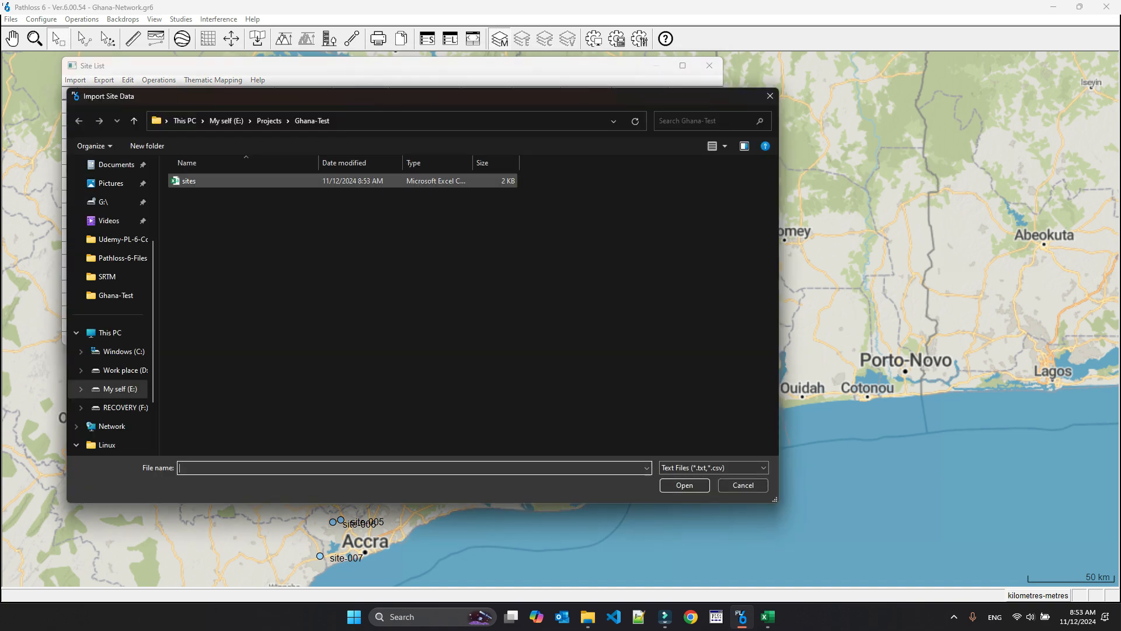
pyautogui.click(189, 181)
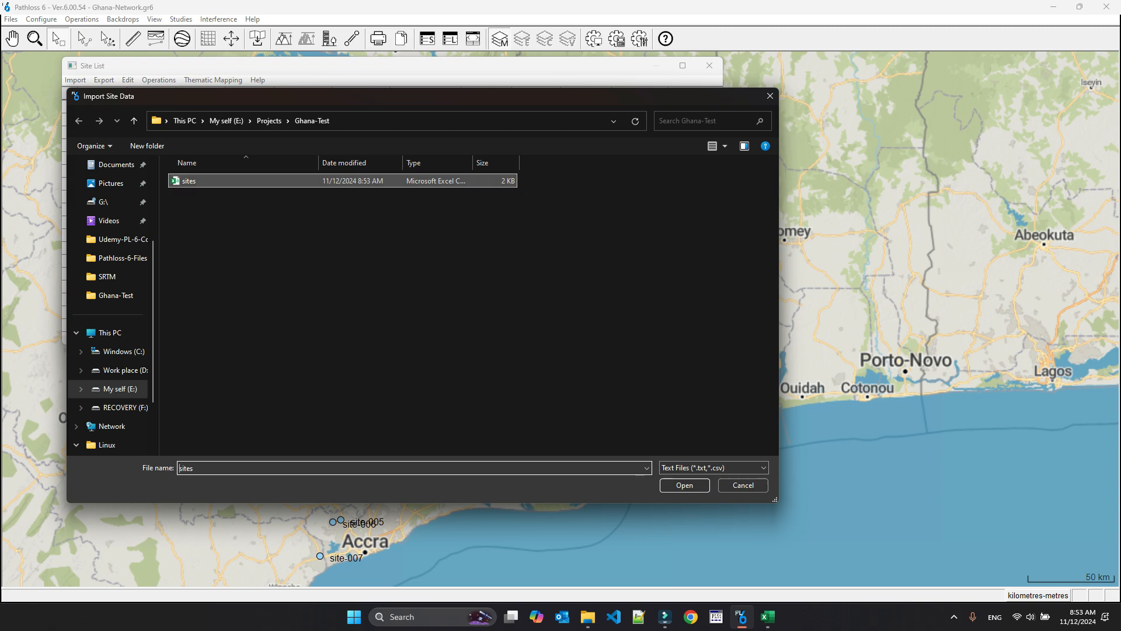
pyautogui.doubleClick(189, 181)
pyautogui.click(482, 234)
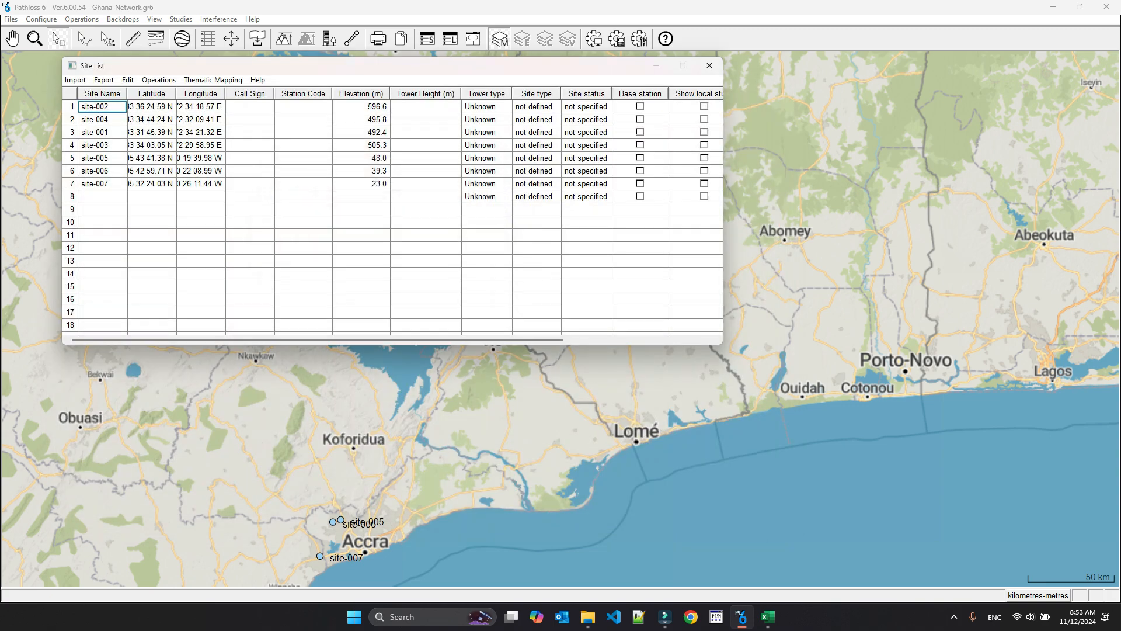
# - Close the sites workbook in Excel and start importing sites.csv in Pathloss 6 as comma-delimited data
pyautogui.click(768, 617)
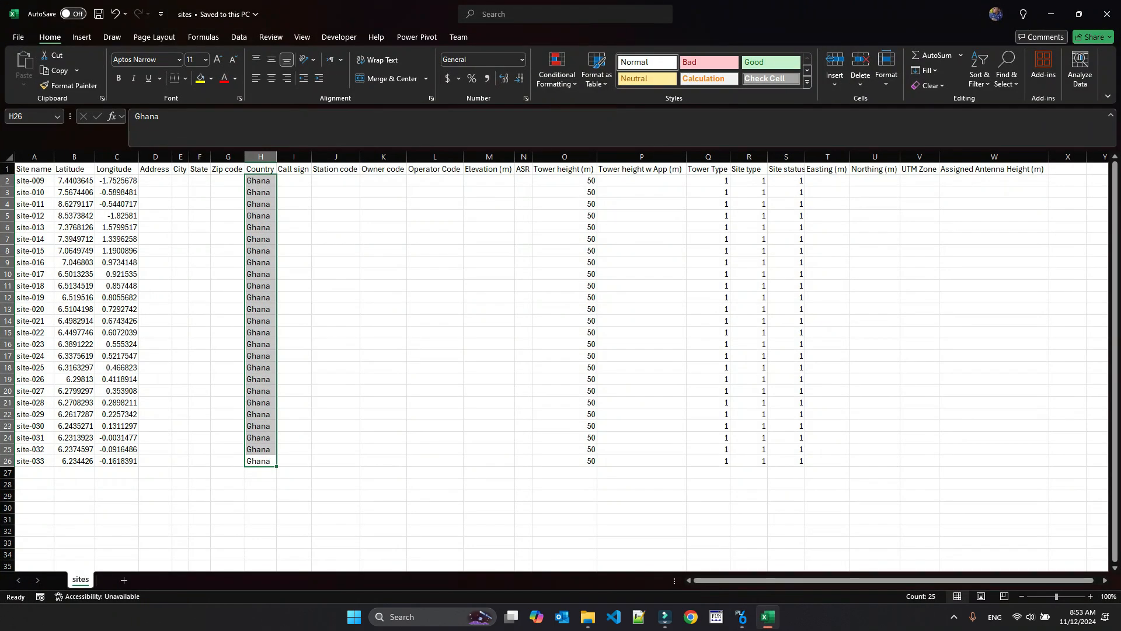
pyautogui.click(1107, 14)
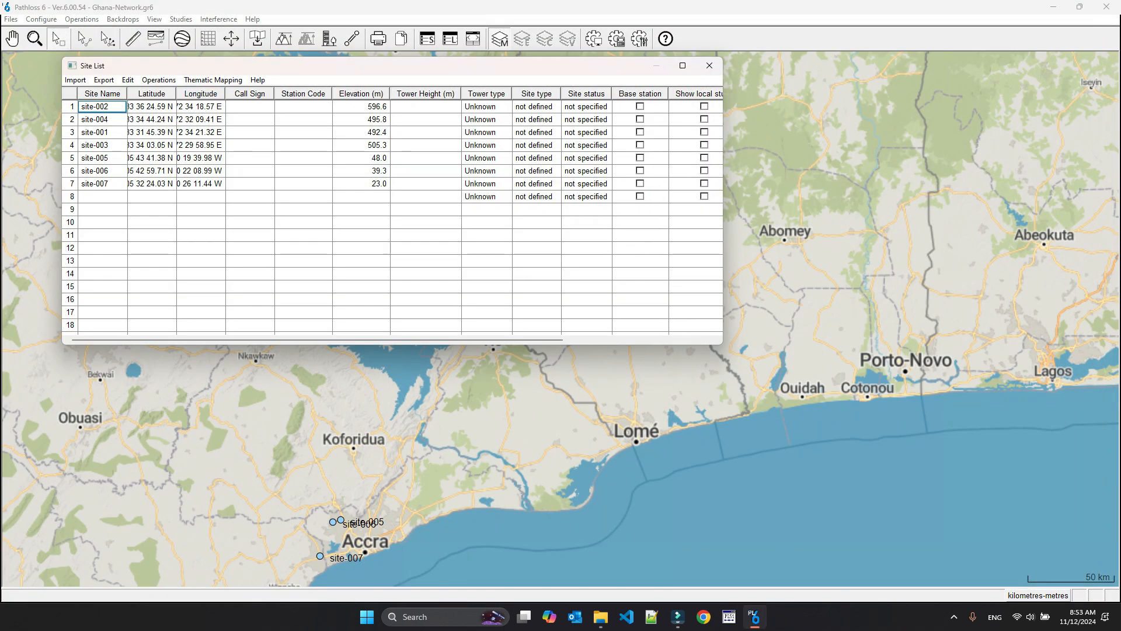
pyautogui.click(76, 80)
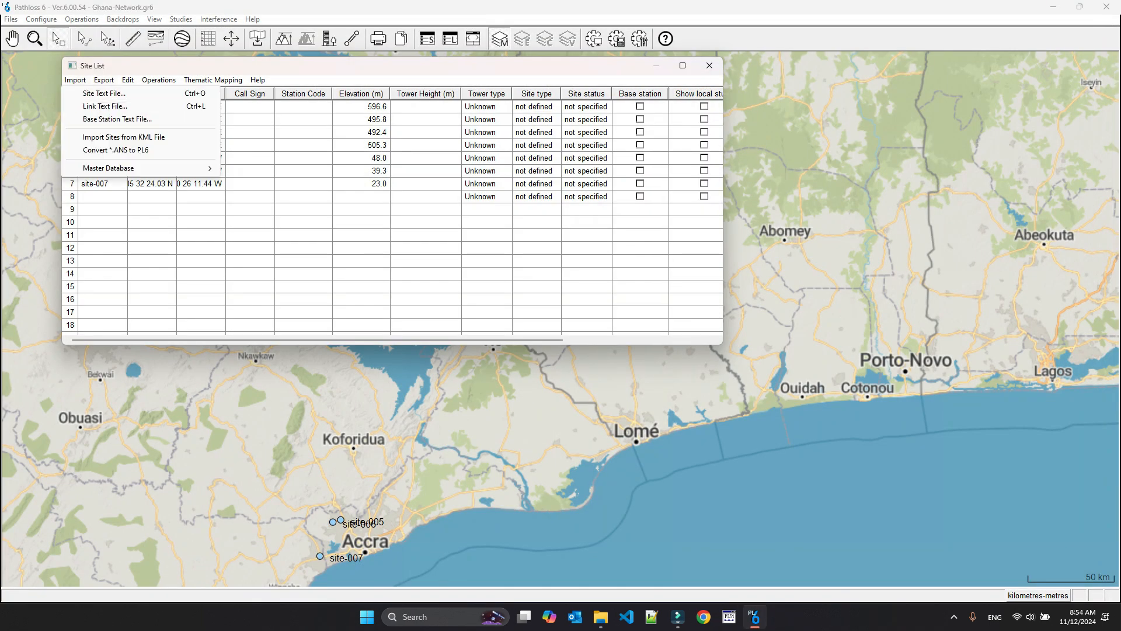
pyautogui.click(102, 94)
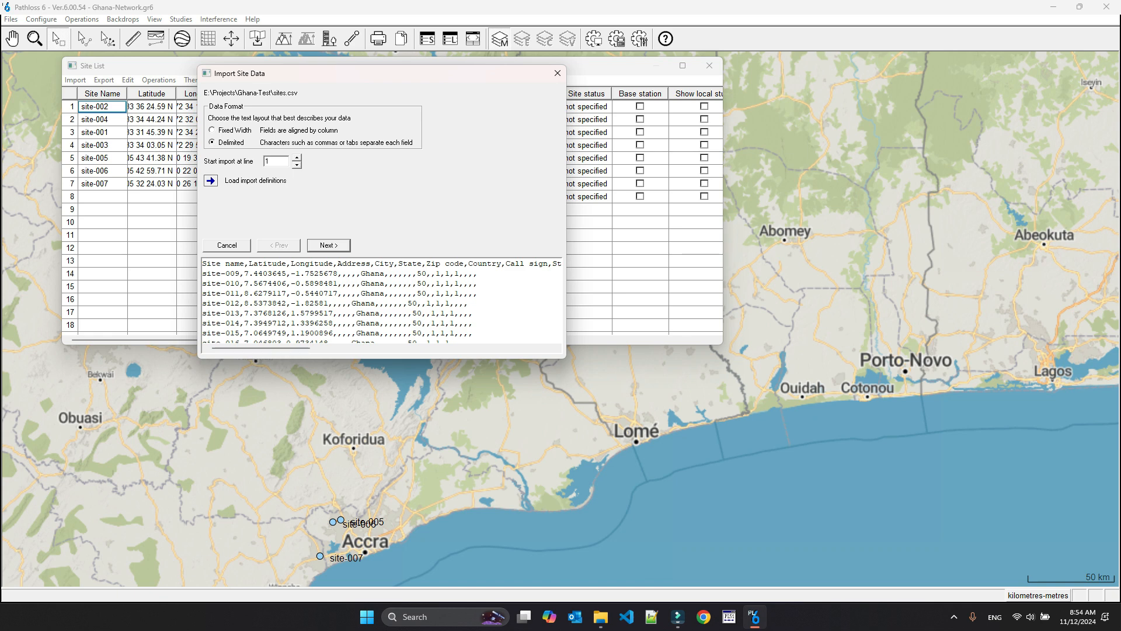
pyautogui.press('Return')
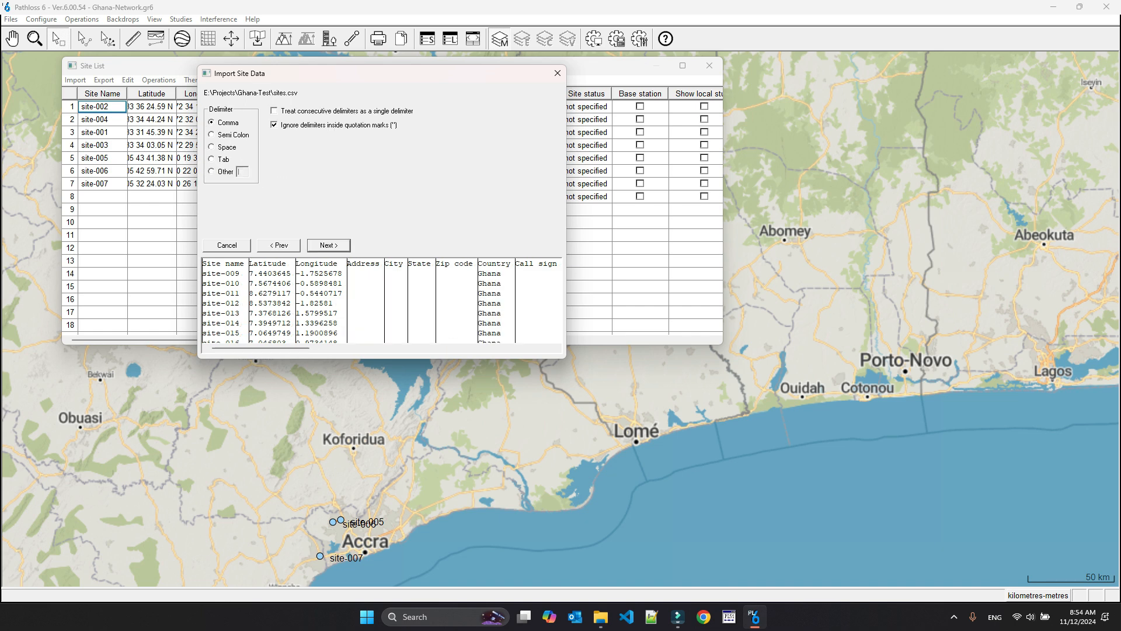
pyautogui.press('Return')
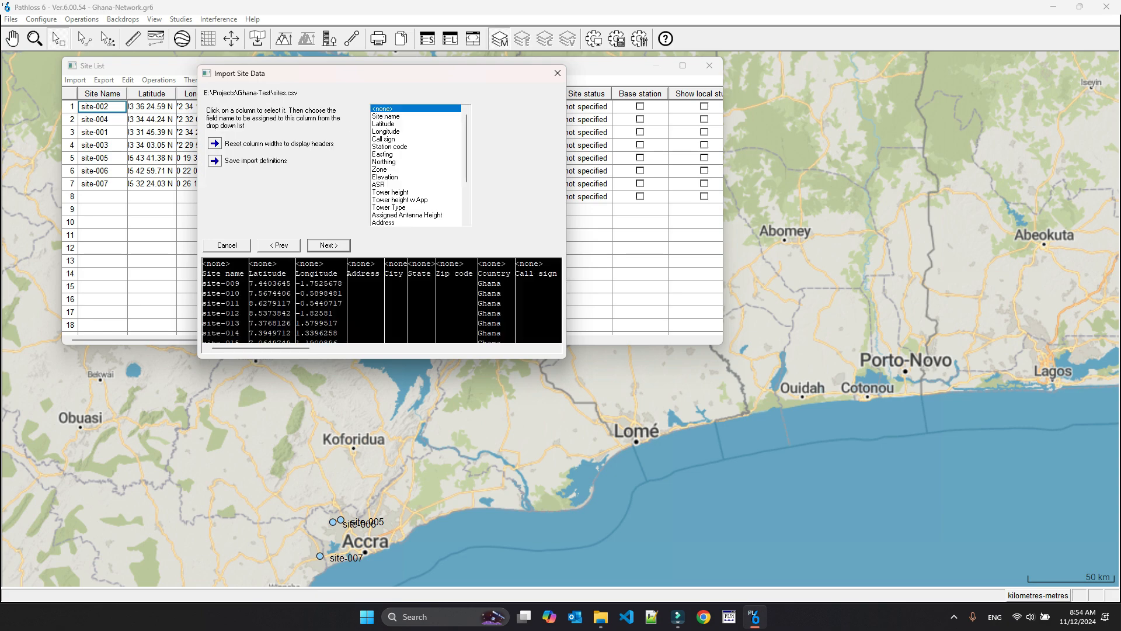
# - Go back to the data format settings, set the import to start at line 2, and return to the field assignment
pyautogui.click(224, 291)
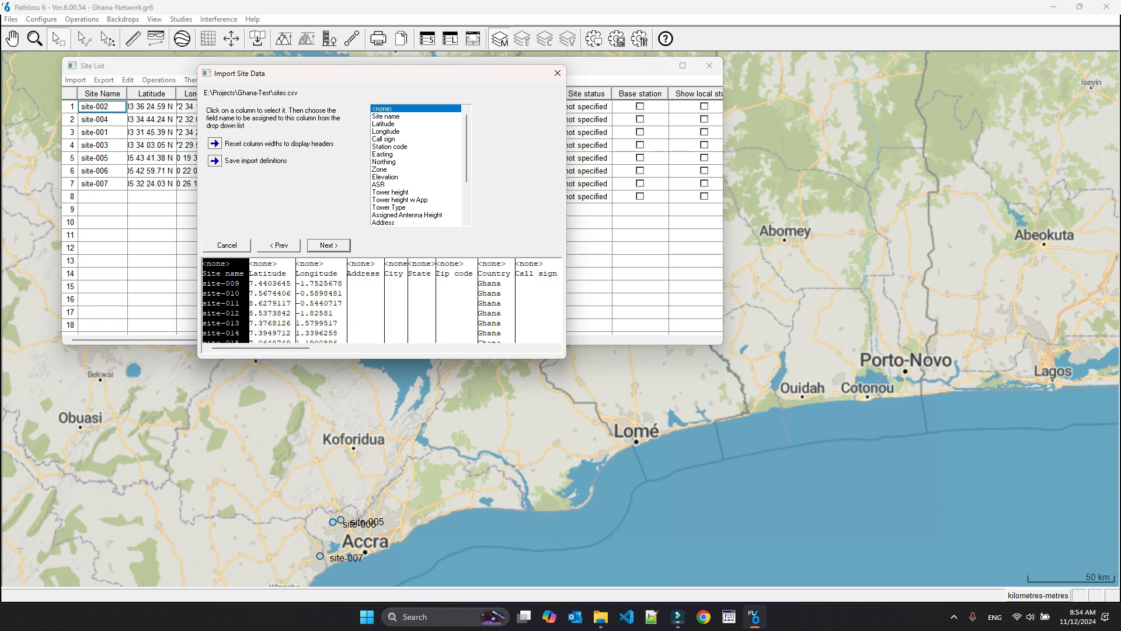
pyautogui.click(278, 245)
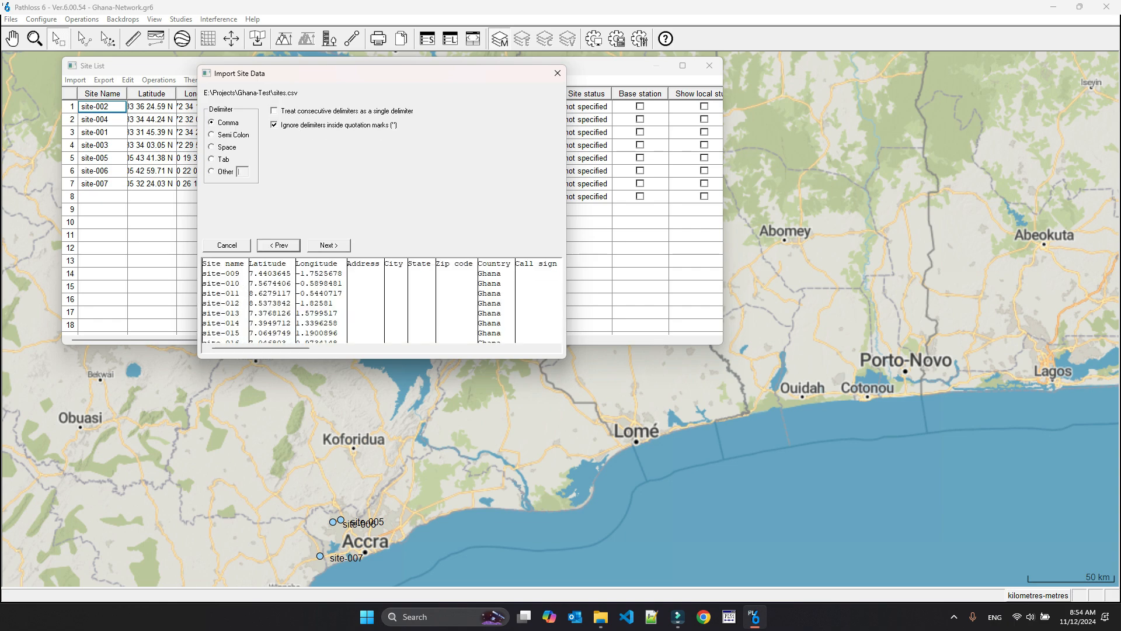
pyautogui.click(278, 245)
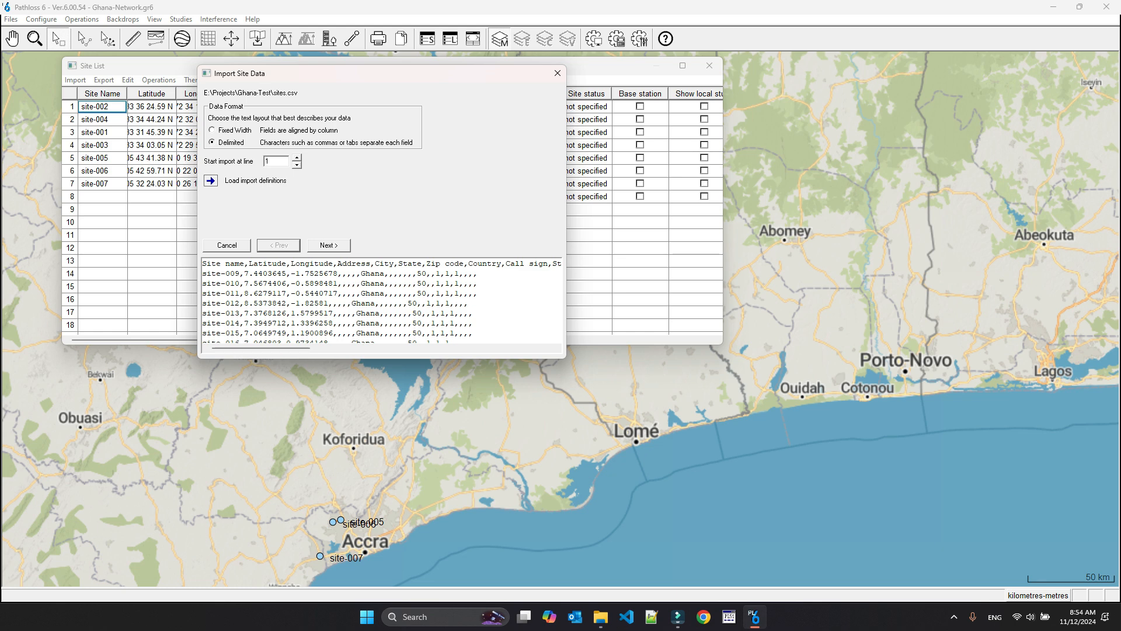
pyautogui.press('Up')
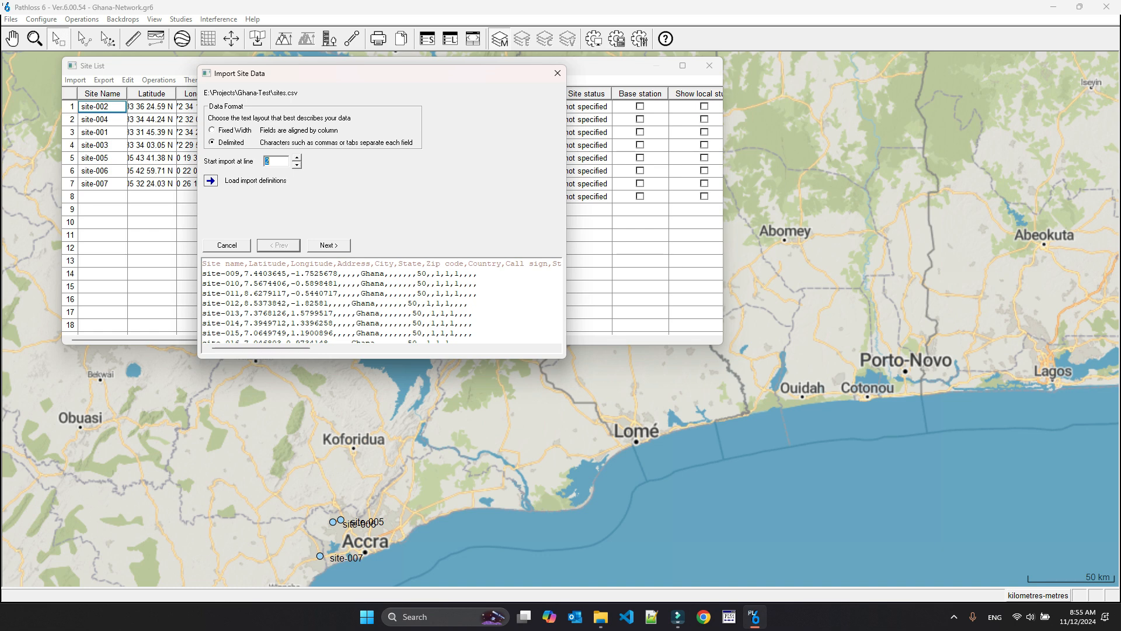
pyautogui.press('Return')
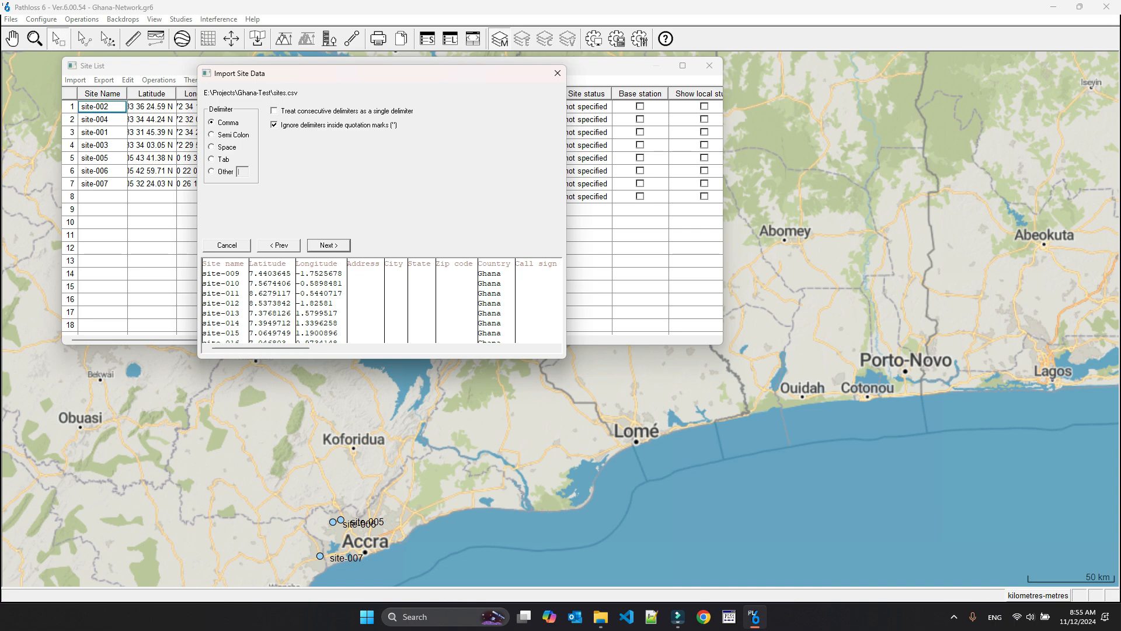
pyautogui.press('Return')
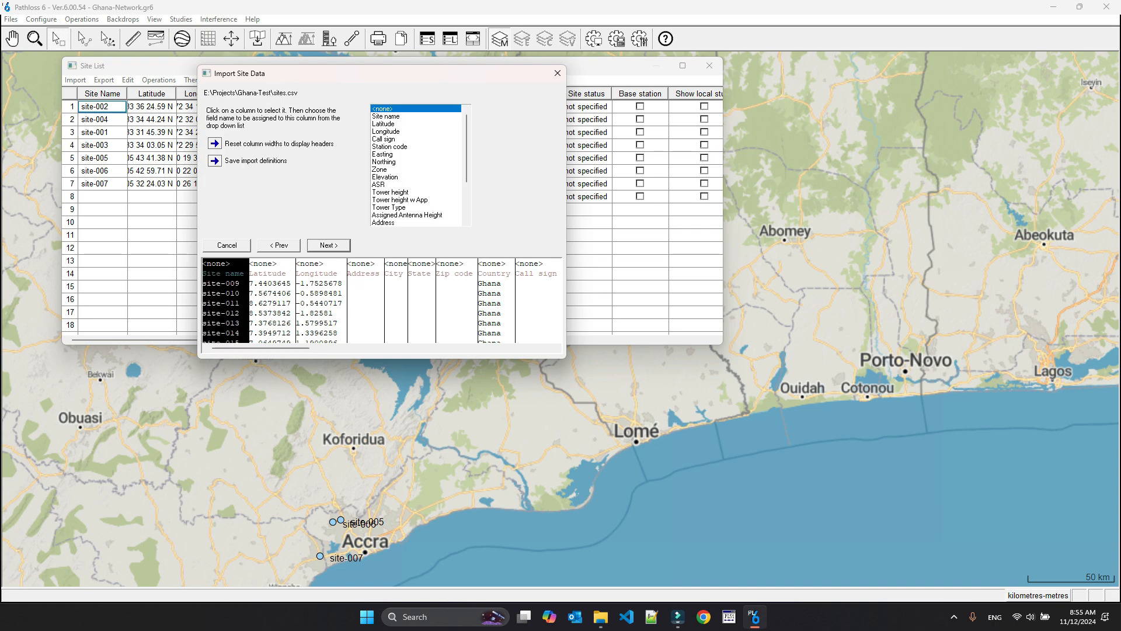
# - Assign the Site name, Latitude and Longitude fields to the matching first three columns of the import data
pyautogui.click(386, 116)
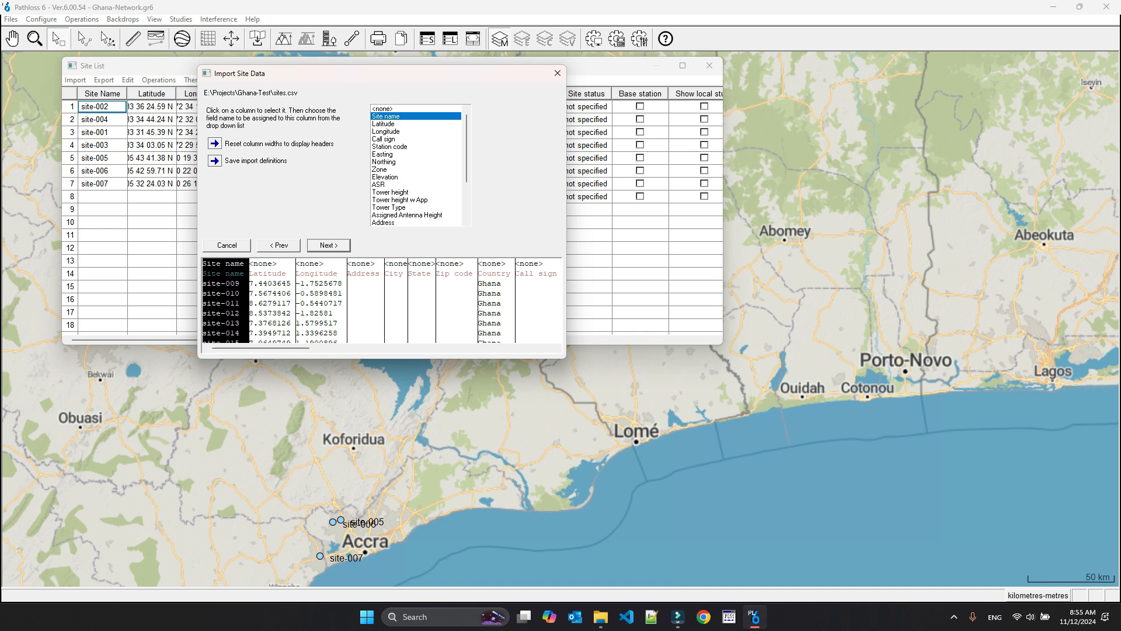
pyautogui.click(272, 283)
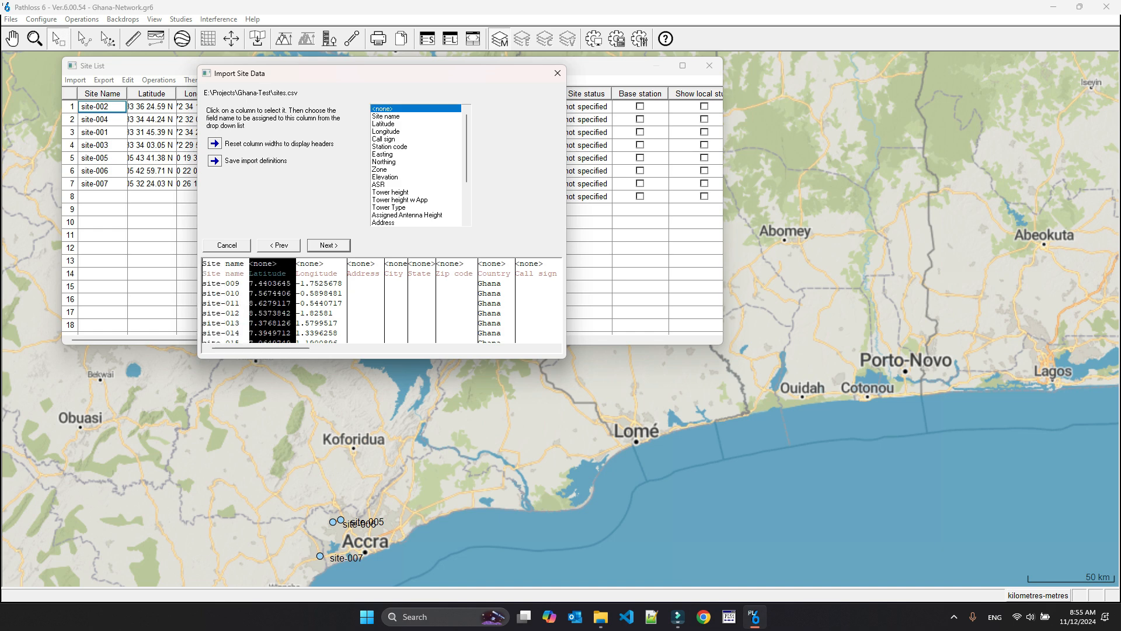
pyautogui.click(384, 124)
pyautogui.click(320, 283)
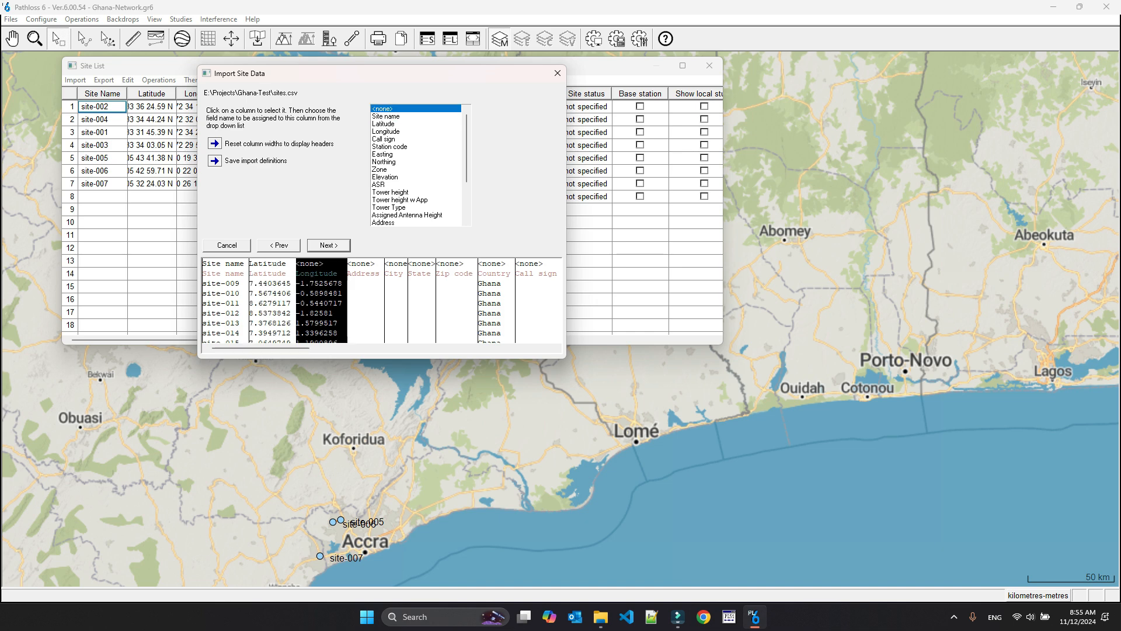
pyautogui.click(386, 131)
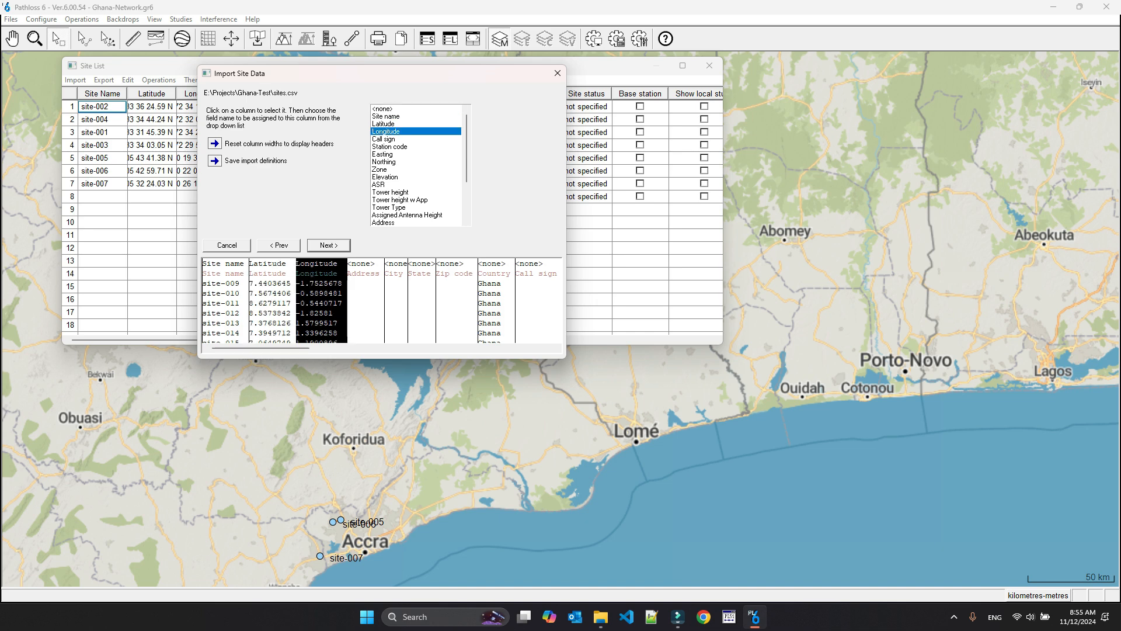
# - Assign the Country field to the Country column and the Tower height field to the Tower height (m) column
pyautogui.click(496, 293)
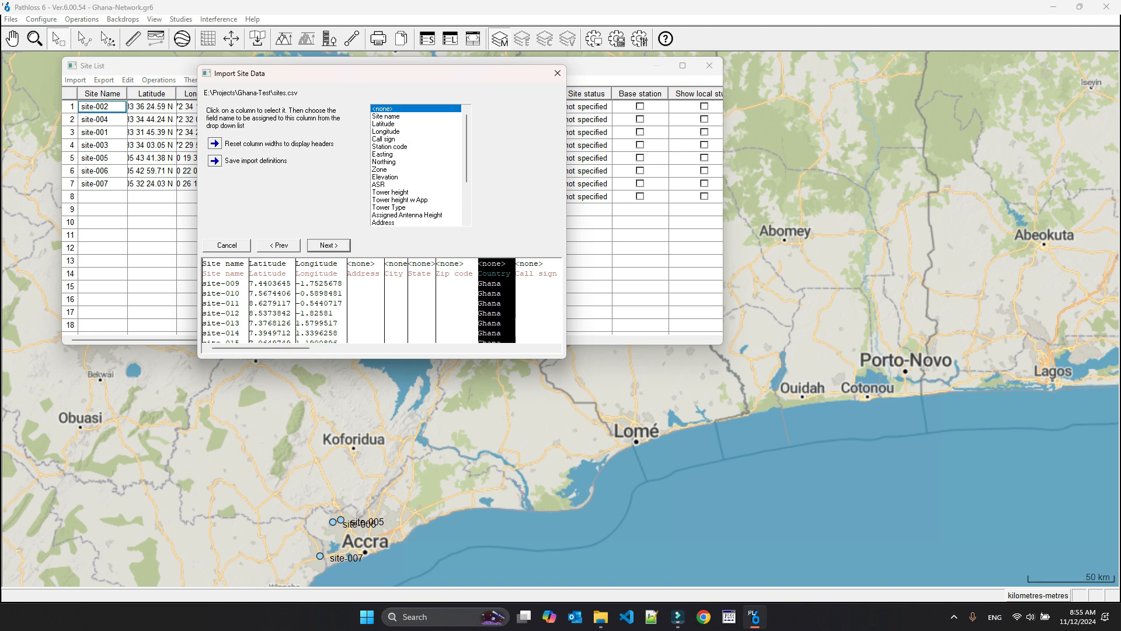
pyautogui.scroll(-3, 416, 165)
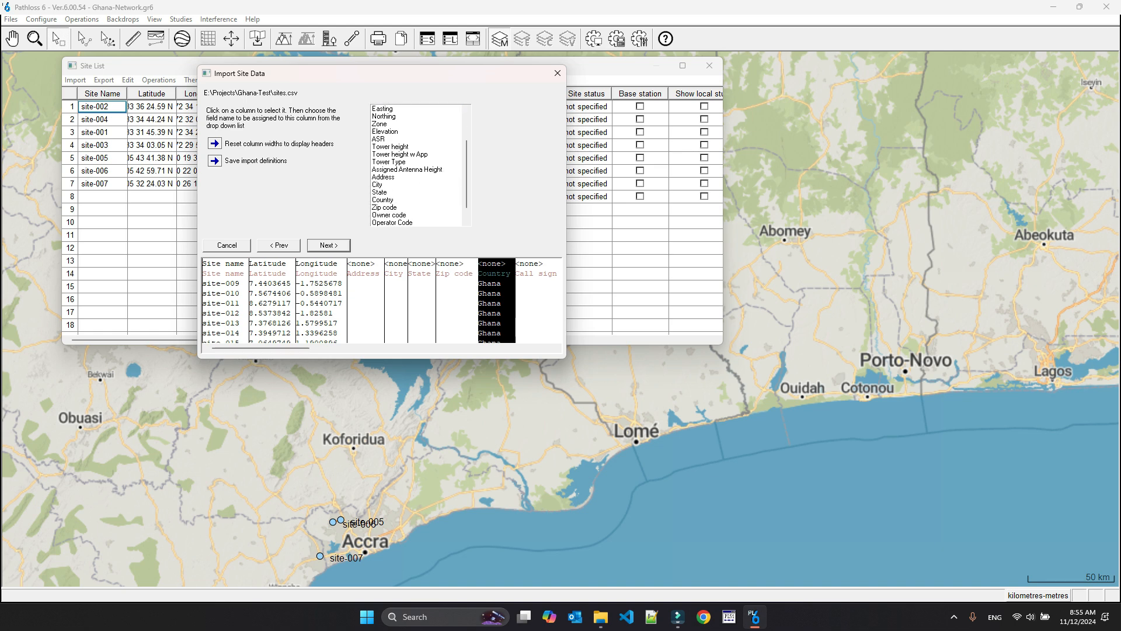
pyautogui.click(383, 200)
pyautogui.moveTo(260, 348); pyautogui.dragTo(379, 348)
pyautogui.scroll(2, 416, 165)
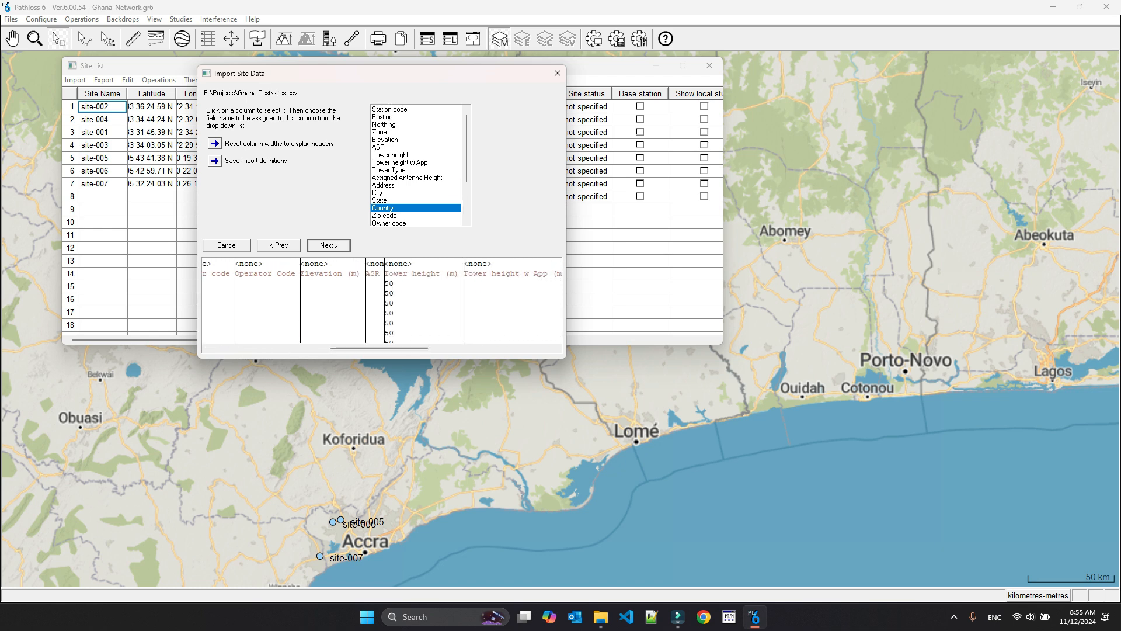
pyautogui.click(421, 301)
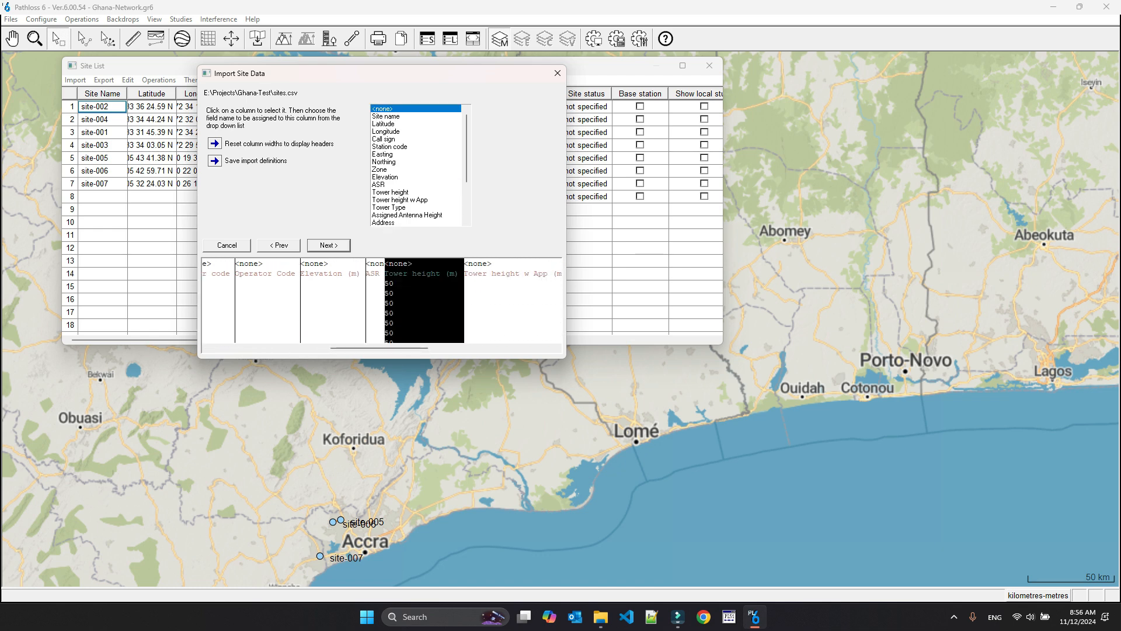
pyautogui.click(390, 192)
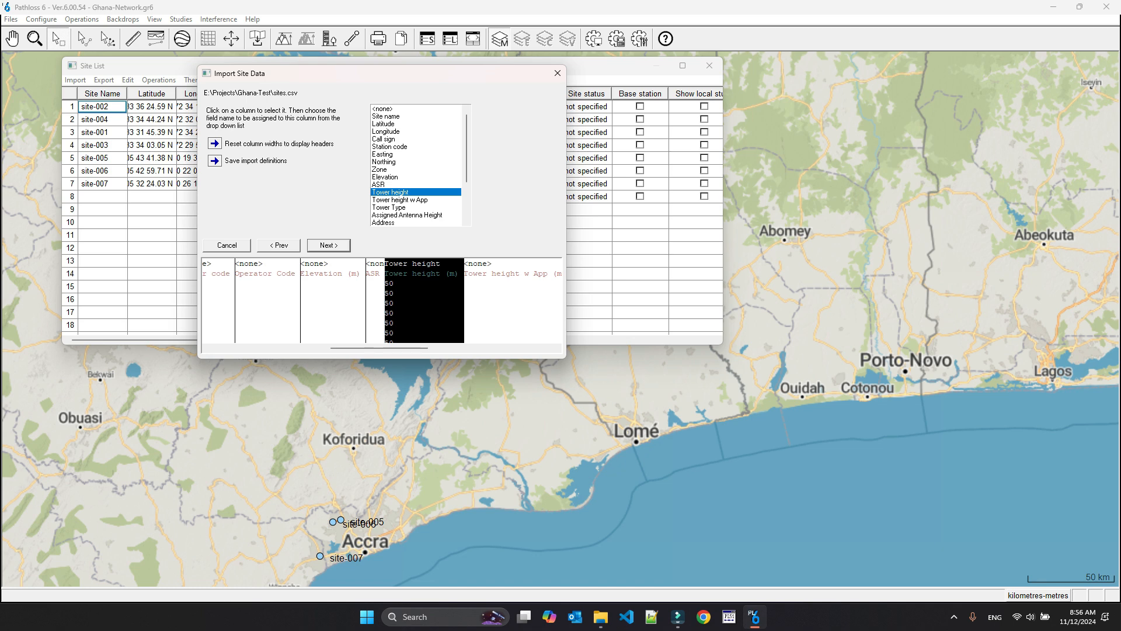
# - Assign the Tower Type, Site type and Site status fields to their matching columns in the import data
pyautogui.moveTo(379, 348); pyautogui.dragTo(449, 348)
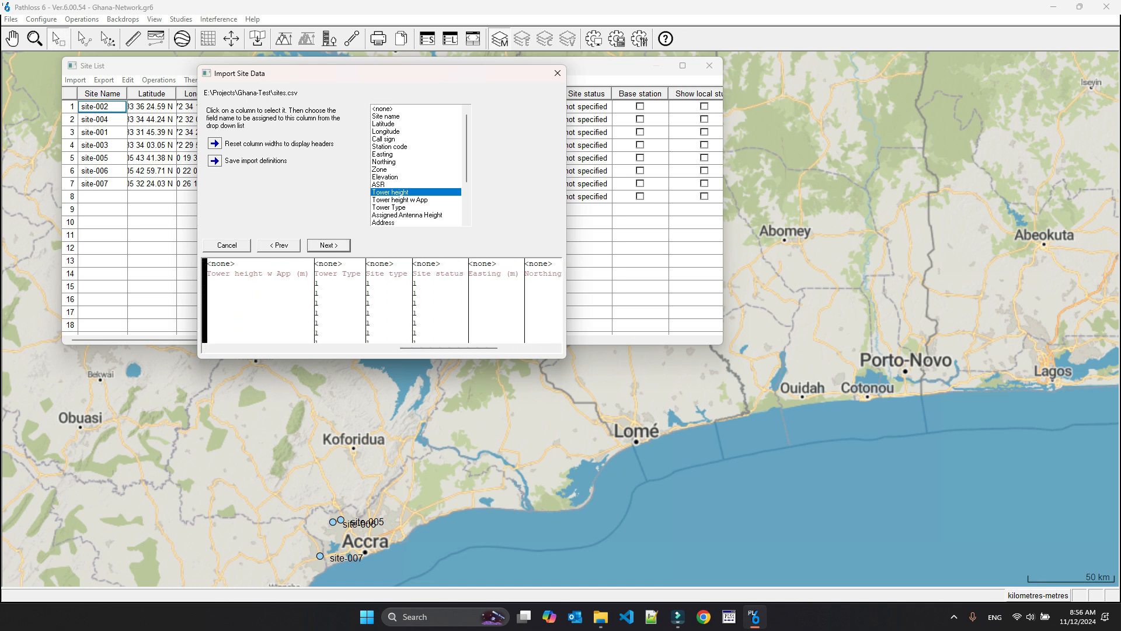
pyautogui.click(340, 299)
pyautogui.click(390, 208)
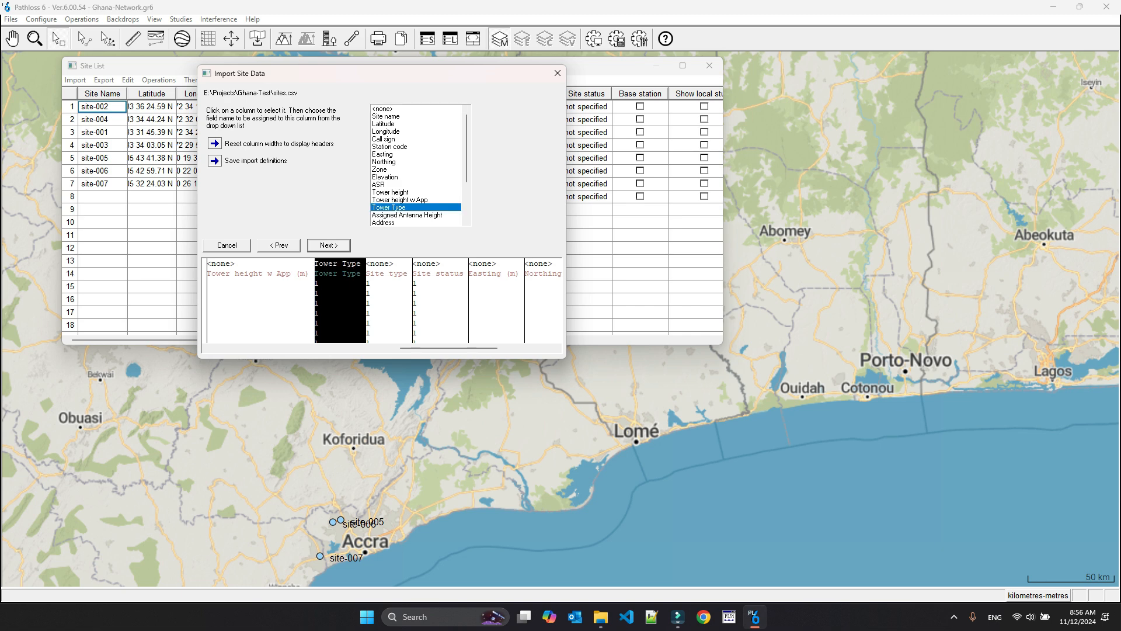
pyautogui.click(389, 299)
pyautogui.scroll(-3, 417, 165)
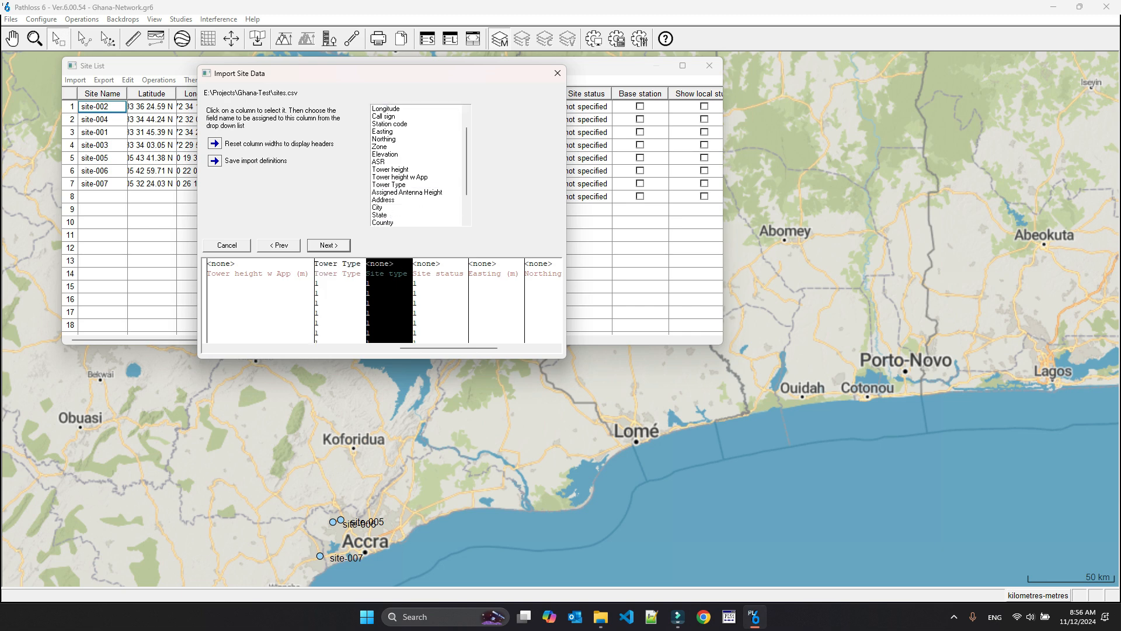
pyautogui.click(385, 215)
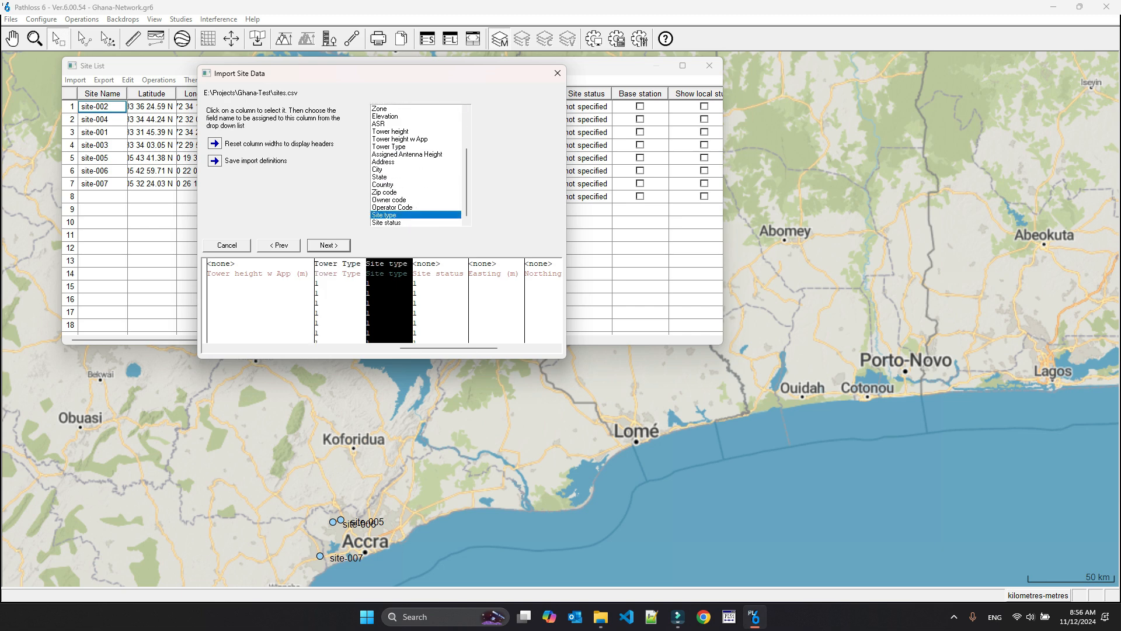
pyautogui.click(440, 299)
pyautogui.scroll(-3, 417, 166)
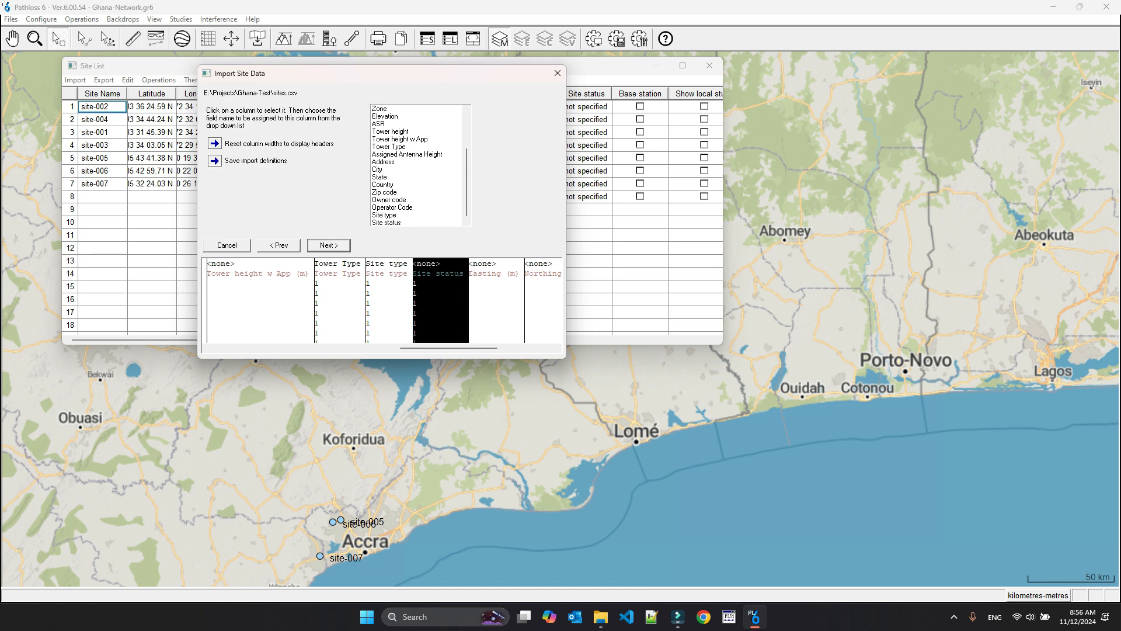
pyautogui.click(387, 222)
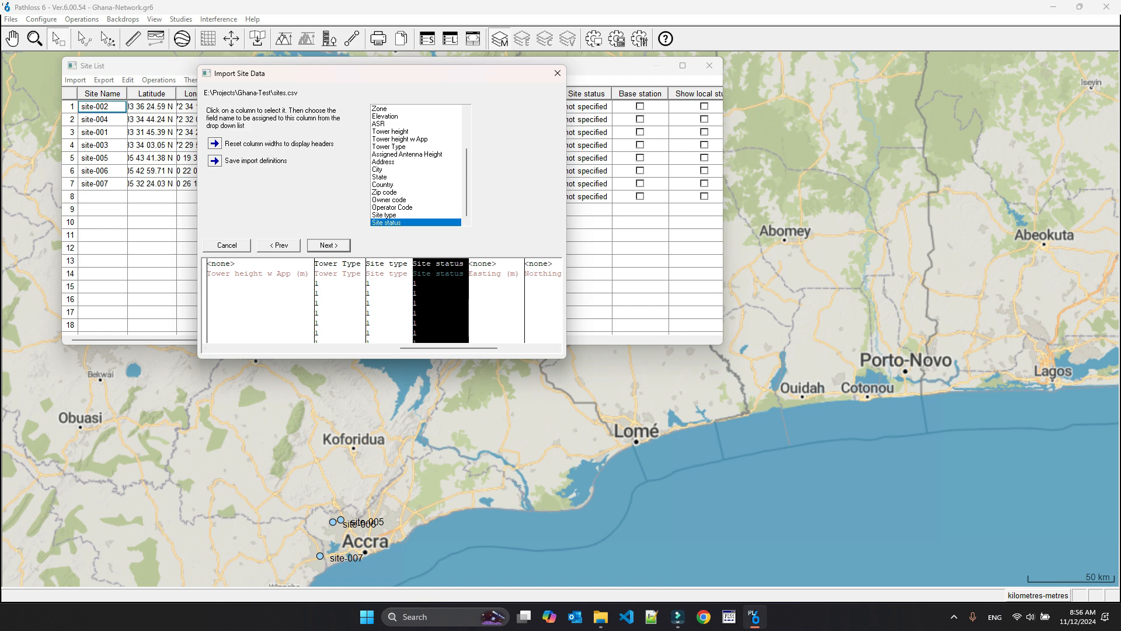
# - Proceed past the field assignment, add the imported sites to a new group named test, and finish the import
pyautogui.moveTo(448, 348); pyautogui.dragTo(261, 348)
pyautogui.click(329, 245)
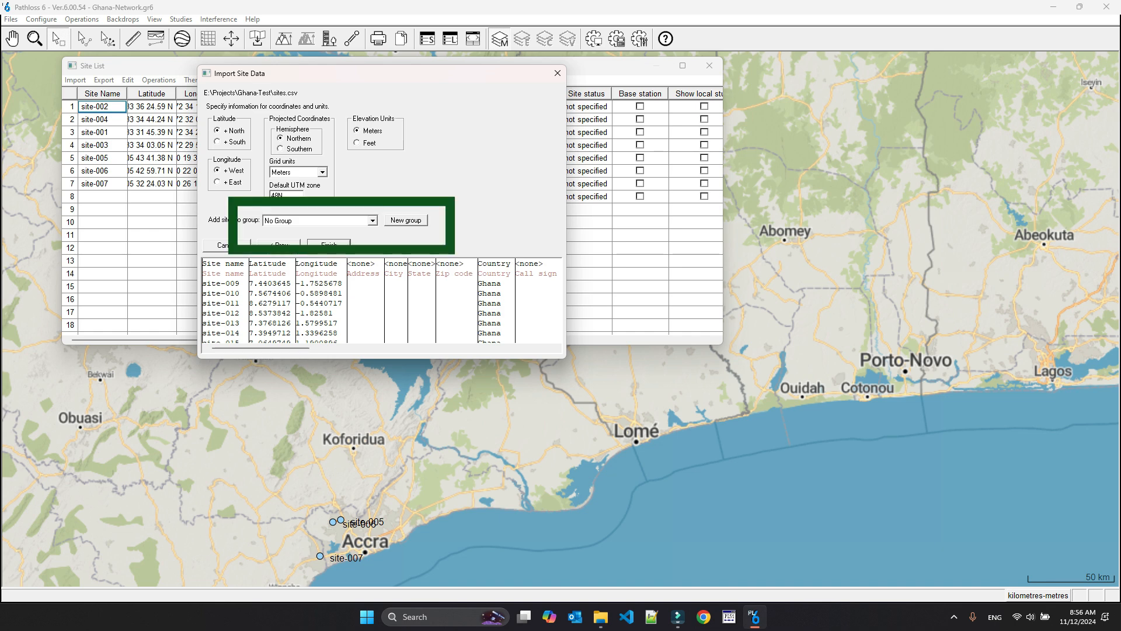
pyautogui.click(373, 220)
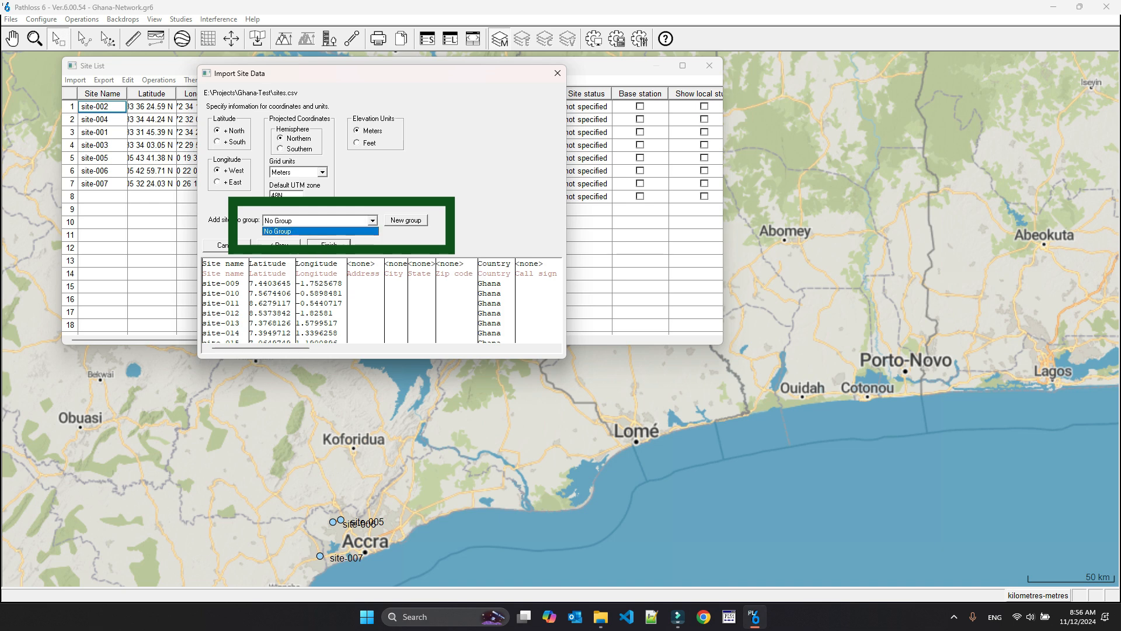
pyautogui.click(320, 231)
pyautogui.click(406, 220)
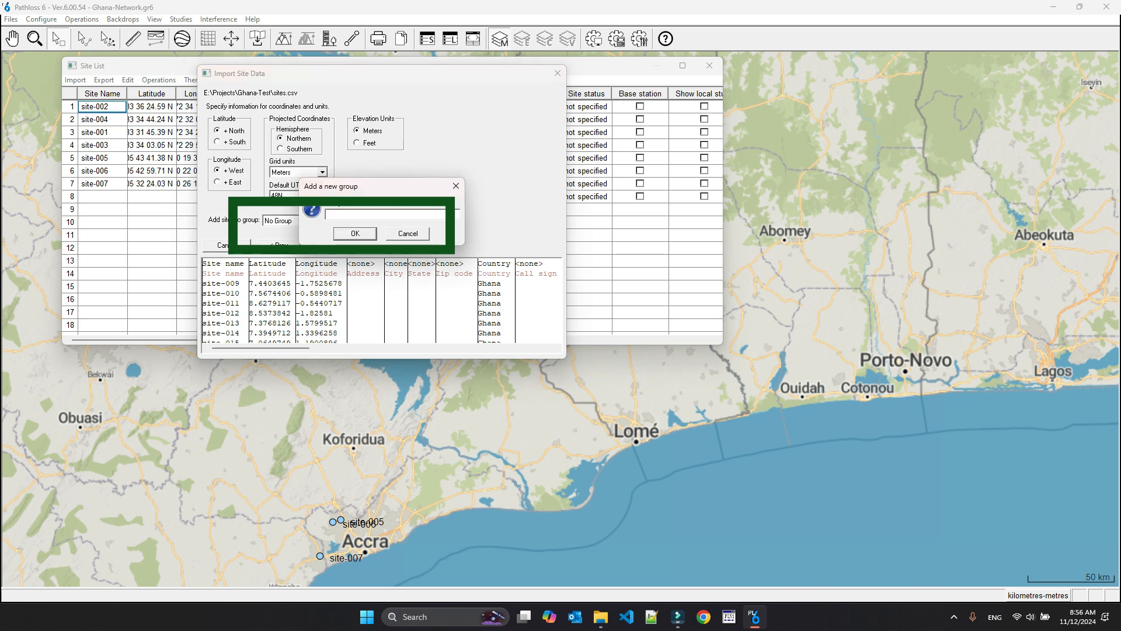
pyautogui.write('test')
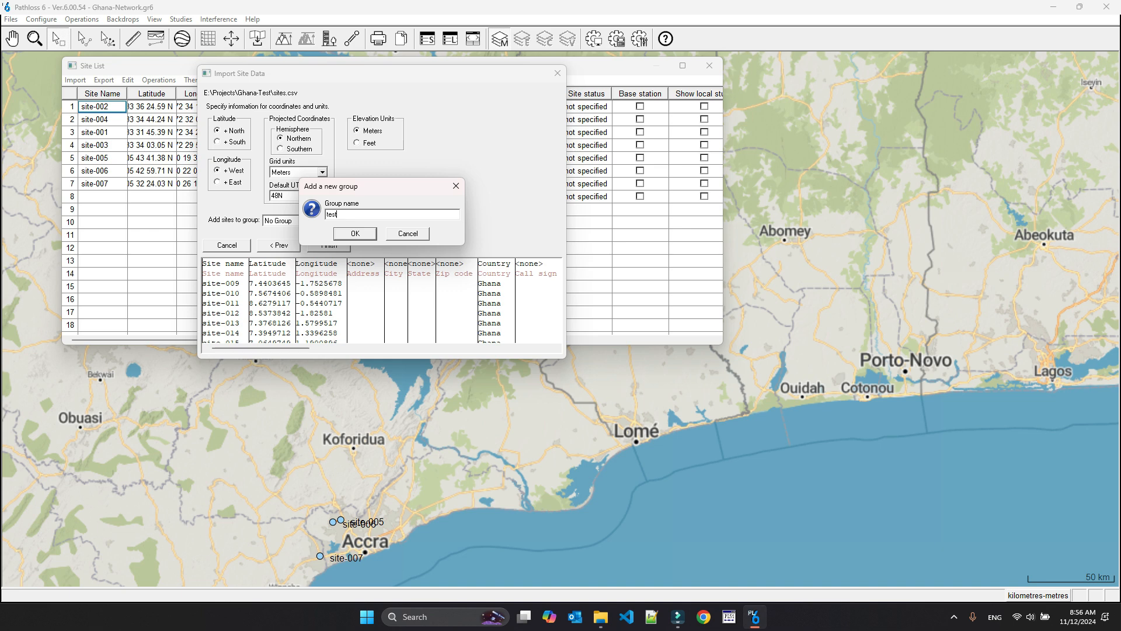
pyautogui.press('Return')
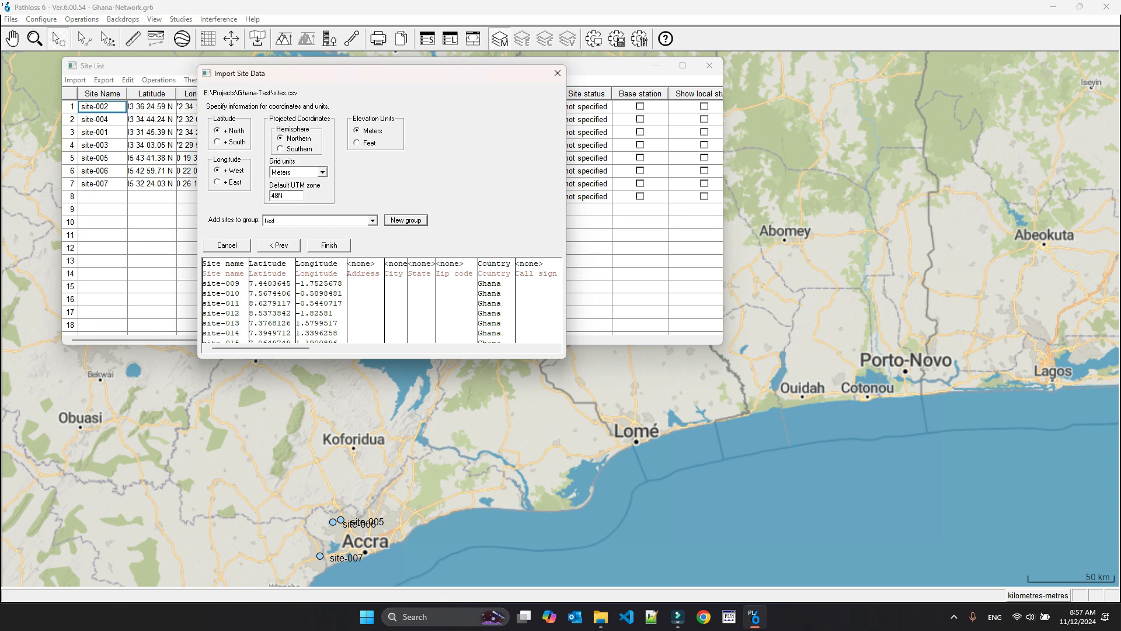
pyautogui.click(328, 246)
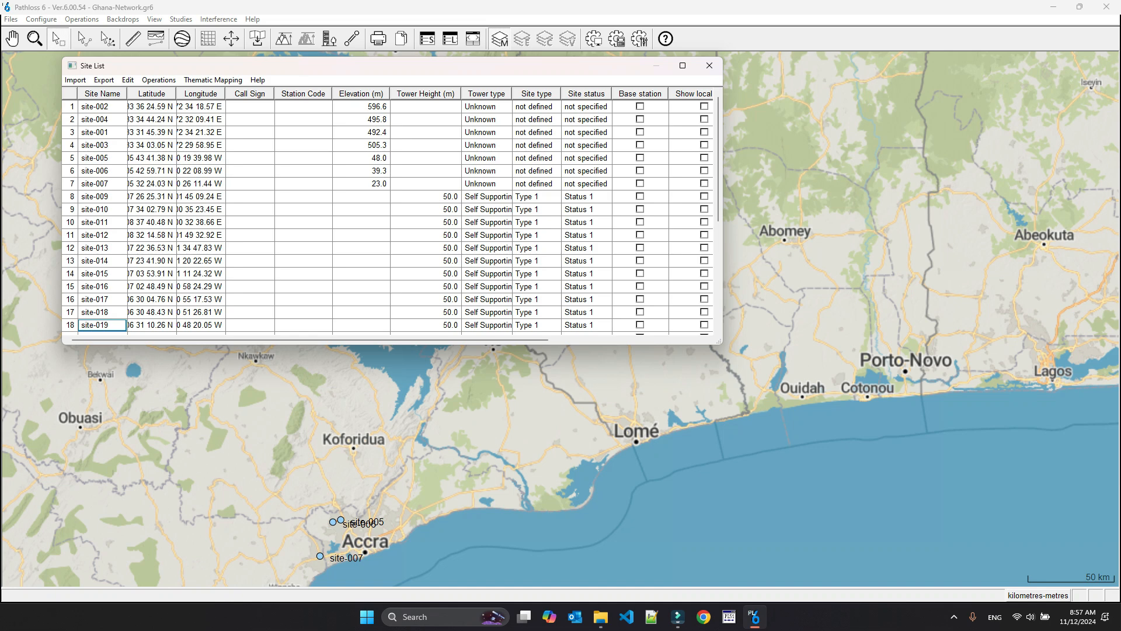
# - Widen the Tower type column to fit its full entries and close the site list
pyautogui.moveTo(512, 93); pyautogui.dragTo(544, 93)
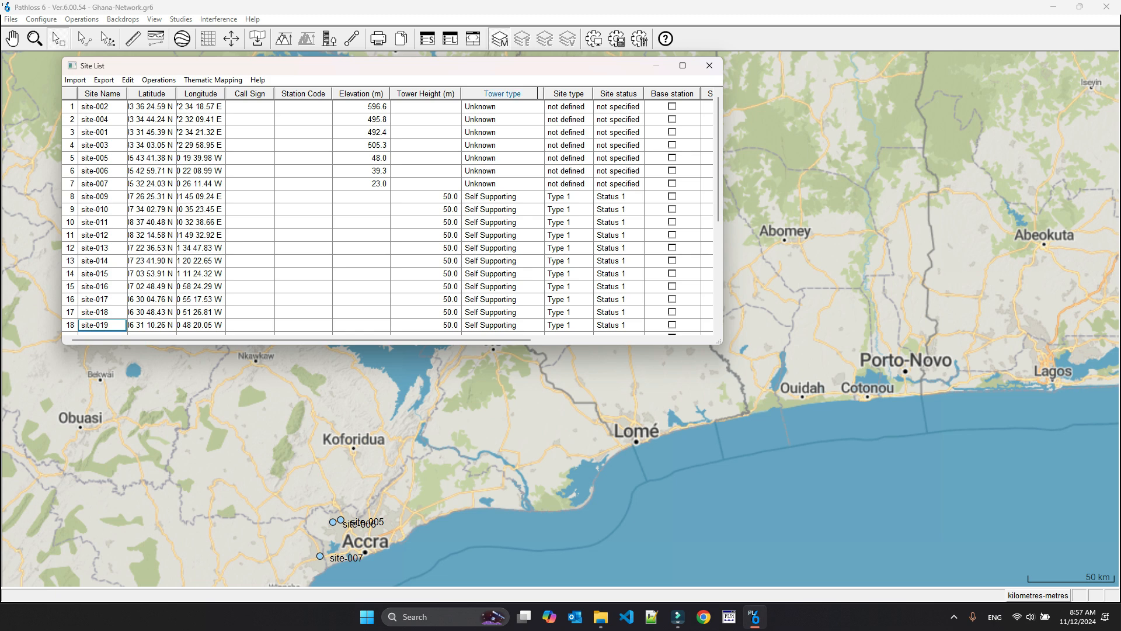
pyautogui.moveTo(543, 93); pyautogui.dragTo(530, 93)
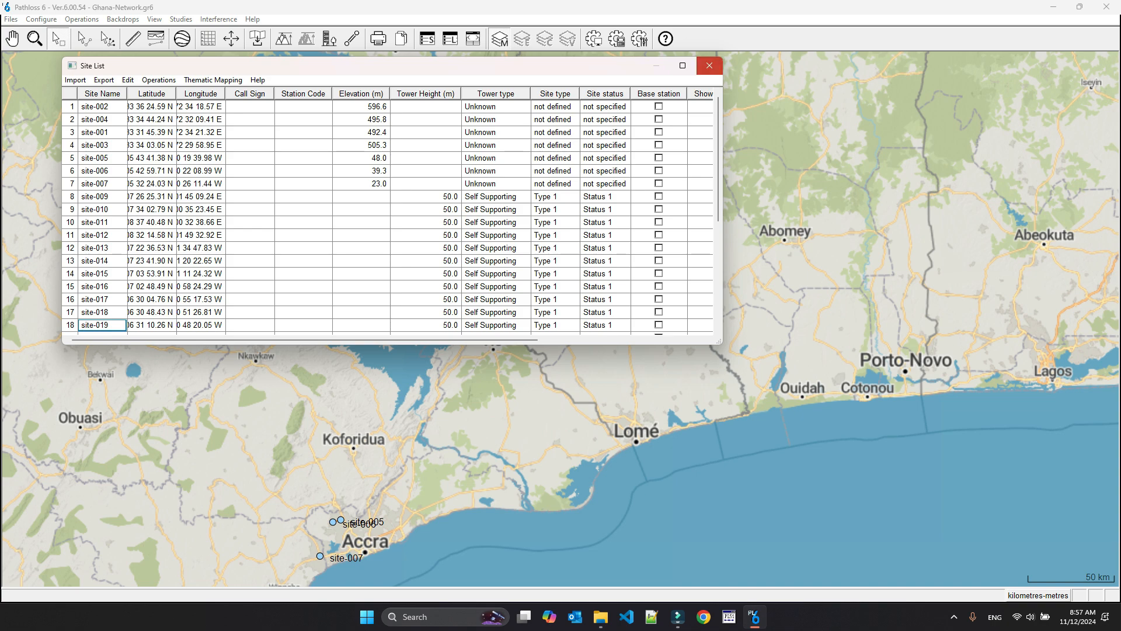
pyautogui.click(709, 66)
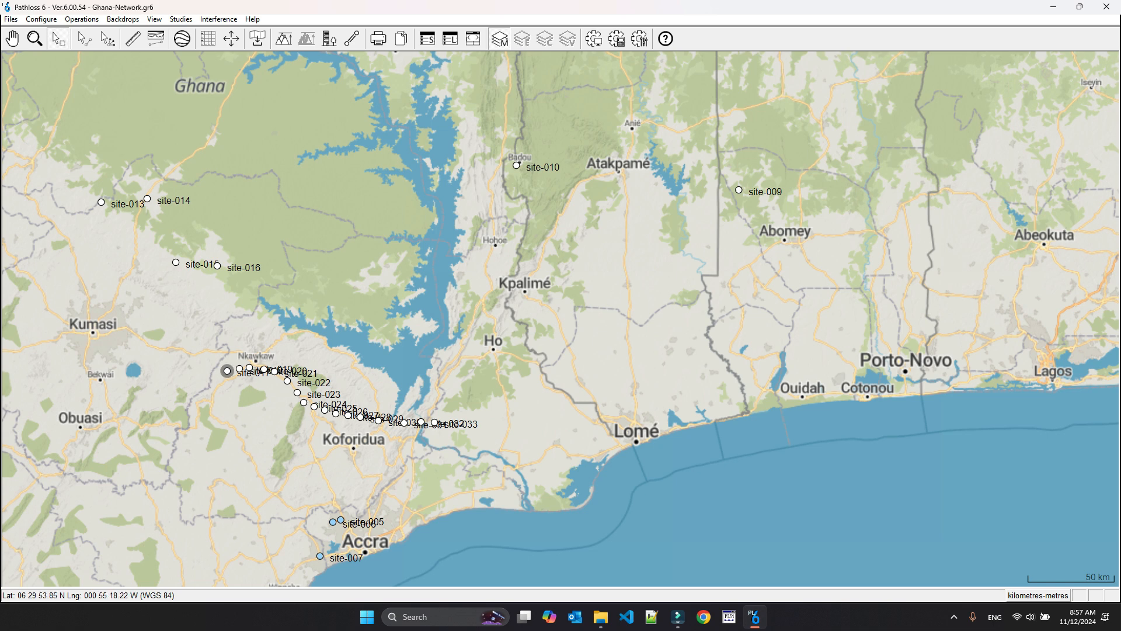
# - Move the overlapping map labels of site-017, site-018, site-032 and site-033 into free space near their sites
pyautogui.moveTo(227, 371); pyautogui.dragTo(198, 403)
pyautogui.moveTo(264, 371); pyautogui.dragTo(261, 389)
pyautogui.moveTo(470, 425); pyautogui.dragTo(448, 404)
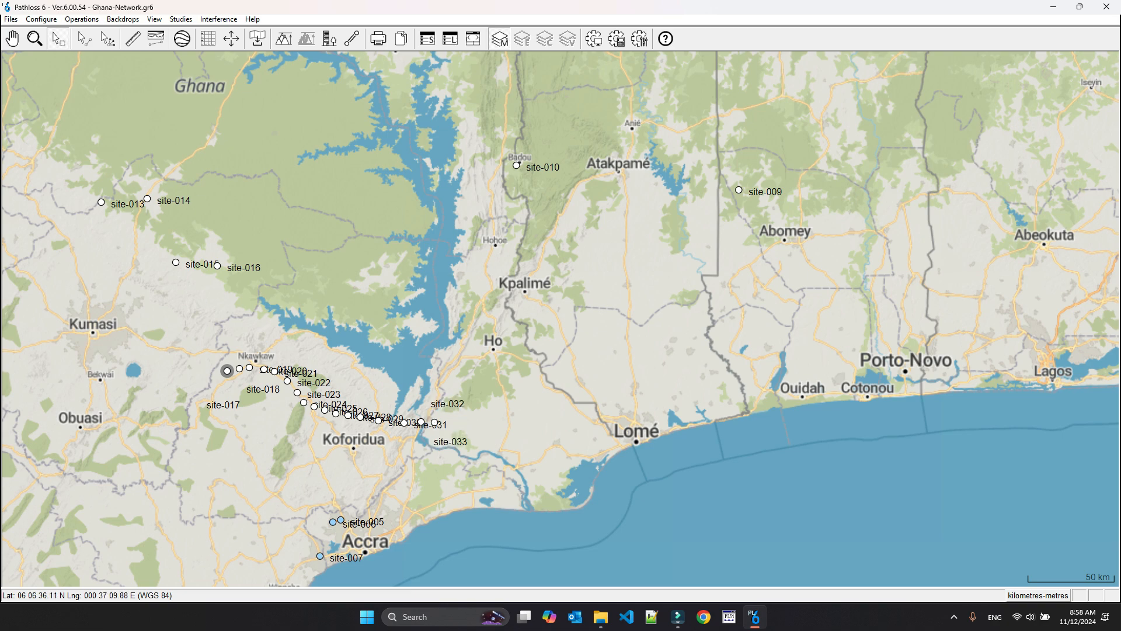